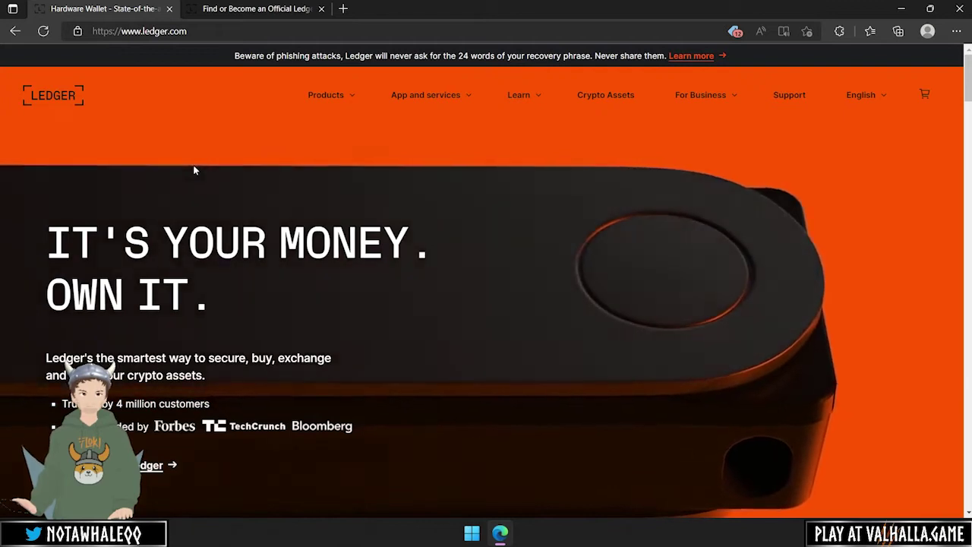
# Step: Browse Ledger's full product shop down to the hardware wallets section
pyautogui.moveTo(313, 110)
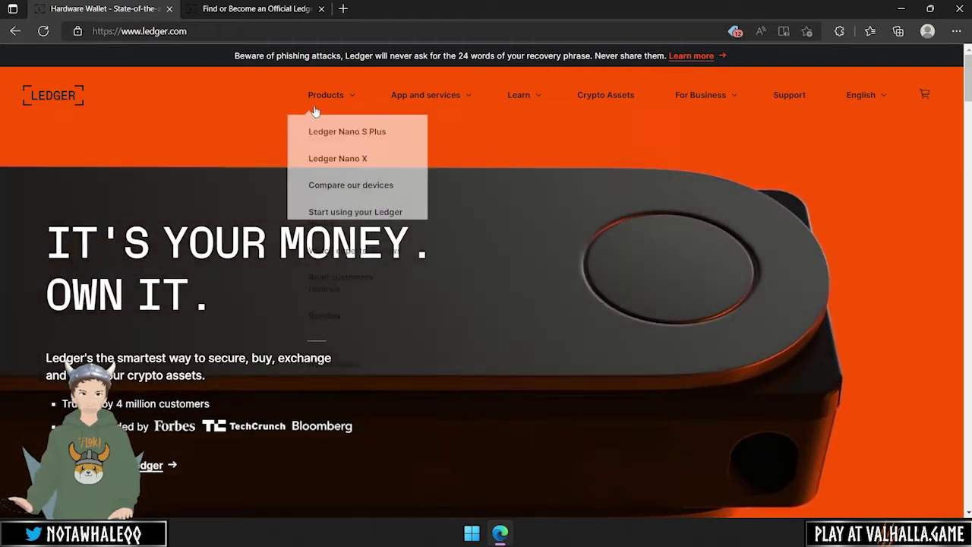
pyautogui.click(317, 397)
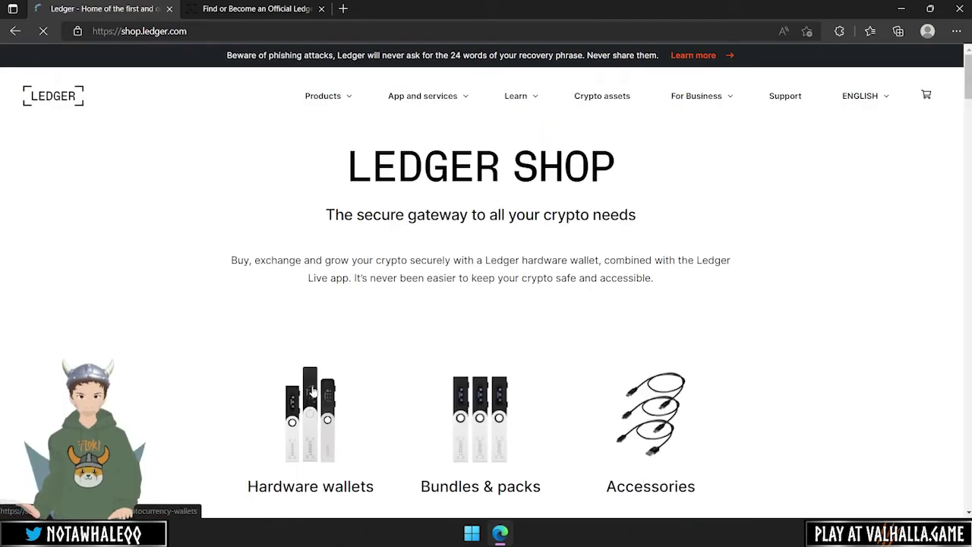
pyautogui.click(260, 429)
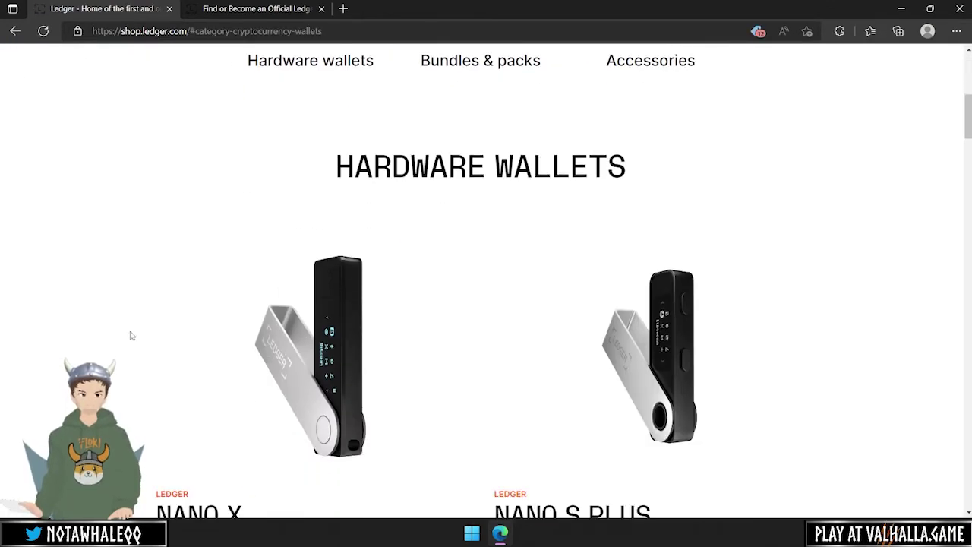
# Step: In the official reseller directory, list the European resellers for Belgium
pyautogui.click(289, 11)
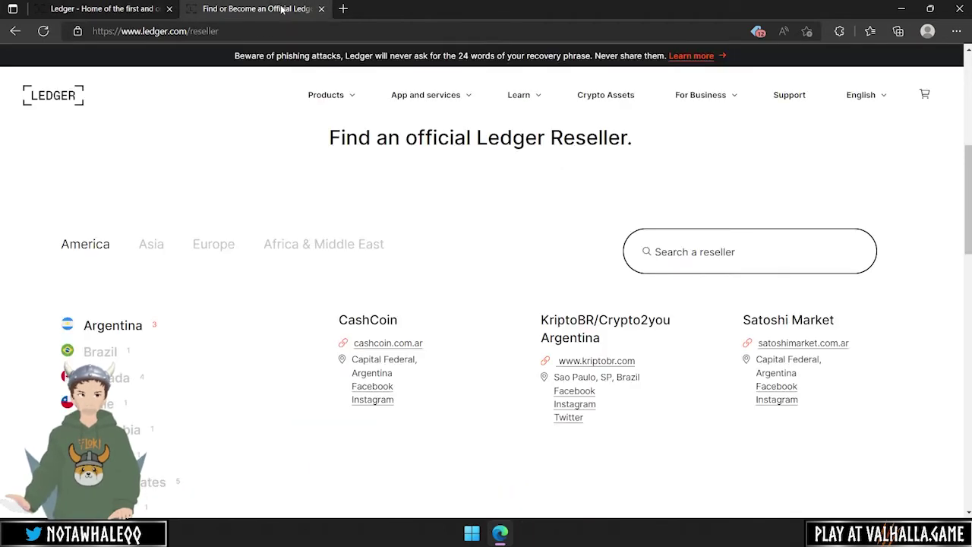
pyautogui.click(156, 249)
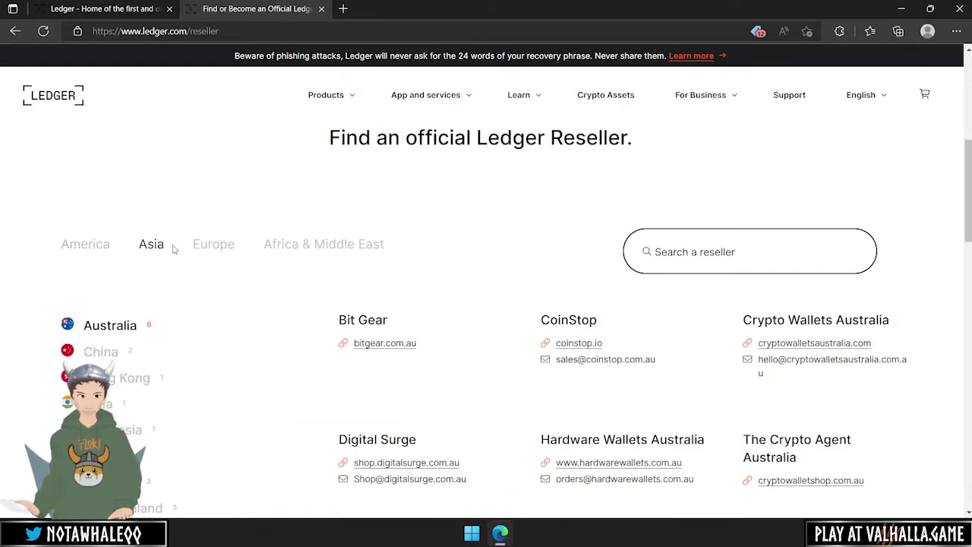
pyautogui.click(206, 249)
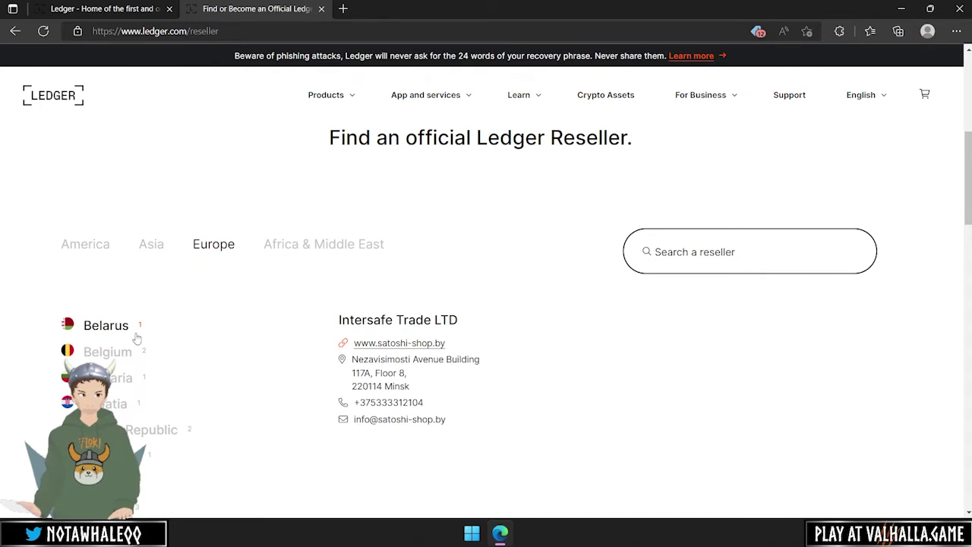
pyautogui.click(114, 355)
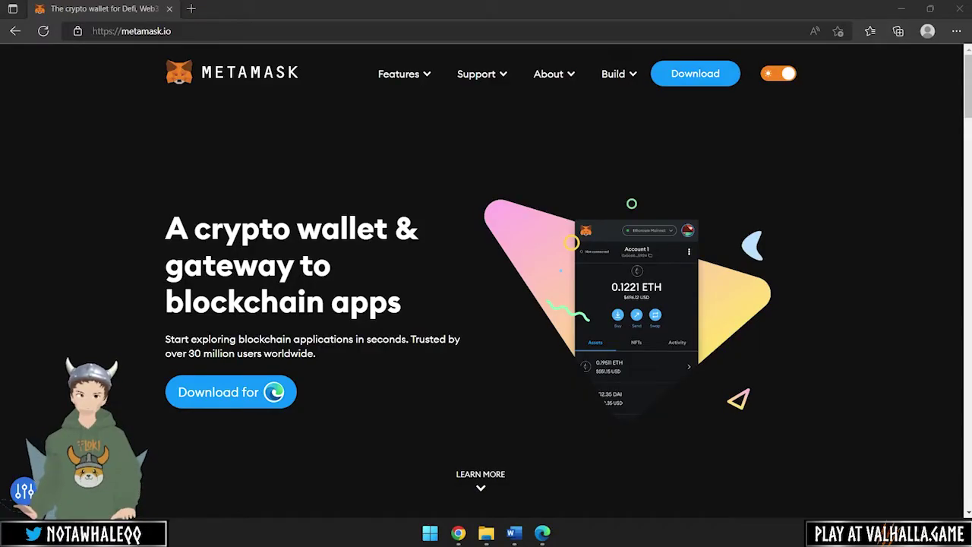
# Step: Install the MetaMask extension from its Microsoft Edge Add-ons store page
pyautogui.click(218, 402)
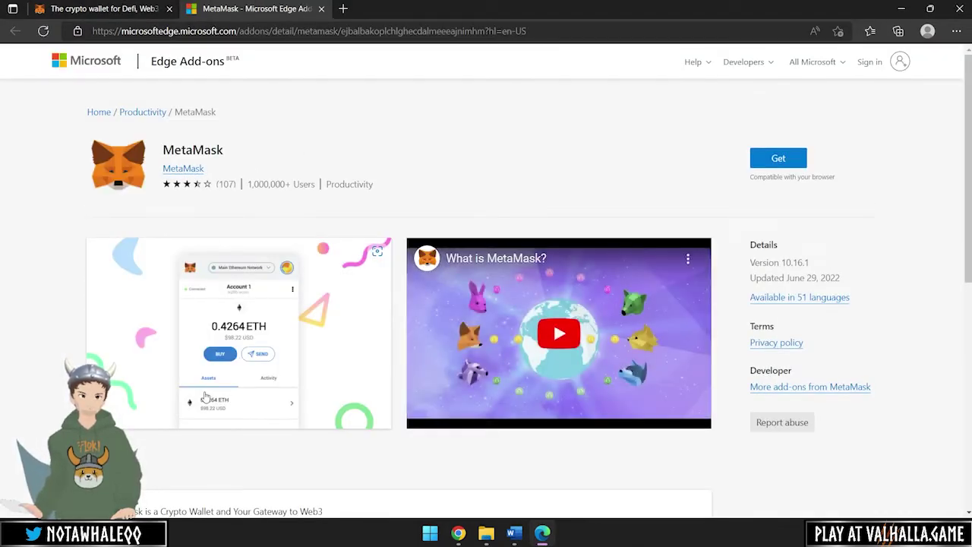
pyautogui.click(770, 161)
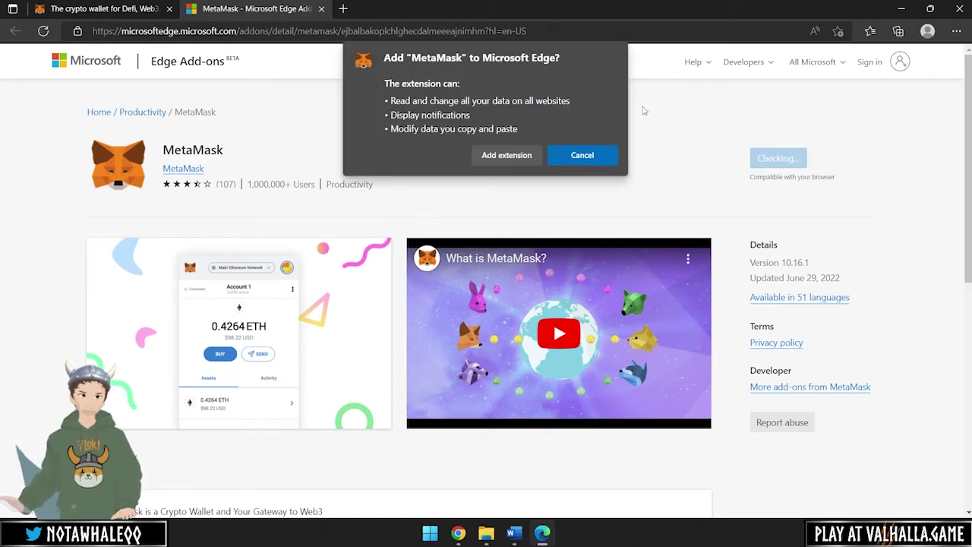
pyautogui.click(513, 157)
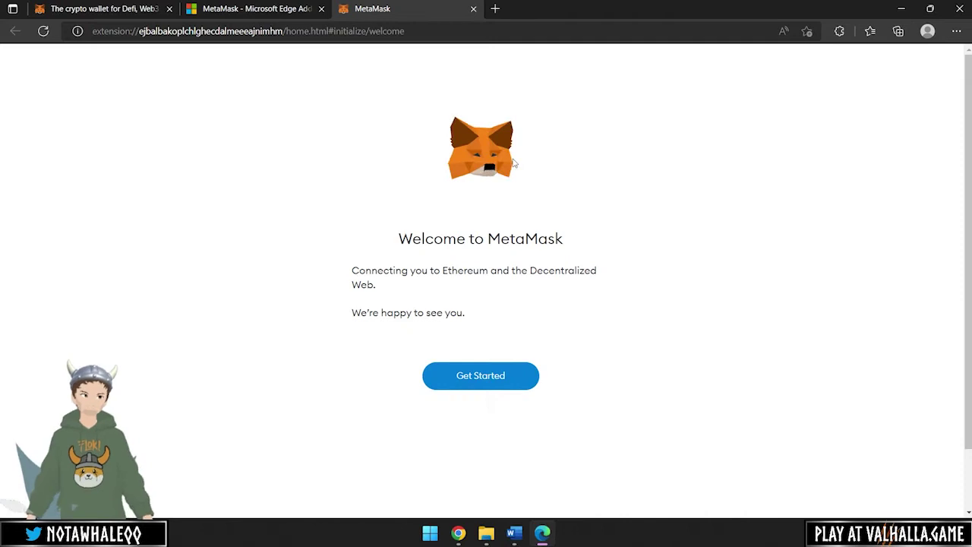
# Step: Start a brand-new MetaMask wallet, agree to usage data, and reach the recovery phrase page
pyautogui.click(499, 379)
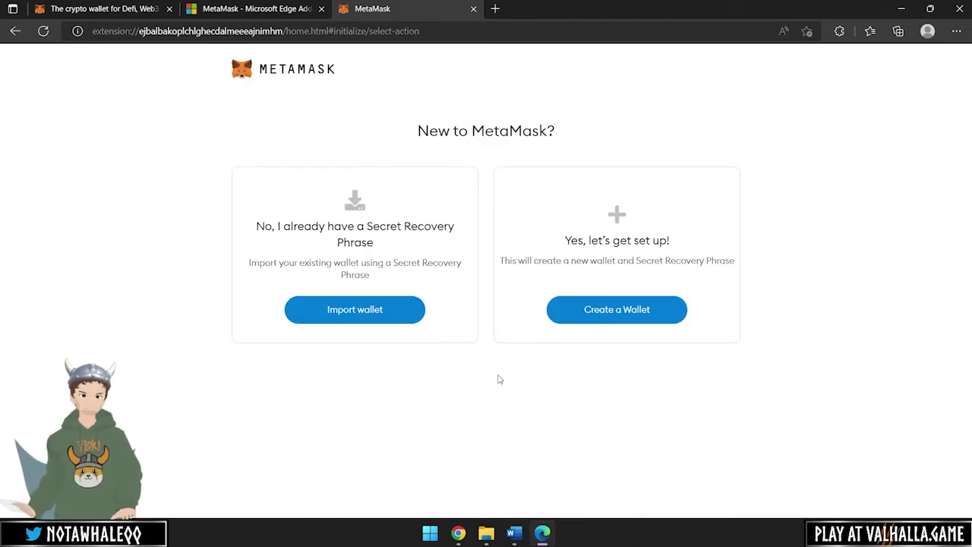
pyautogui.click(602, 321)
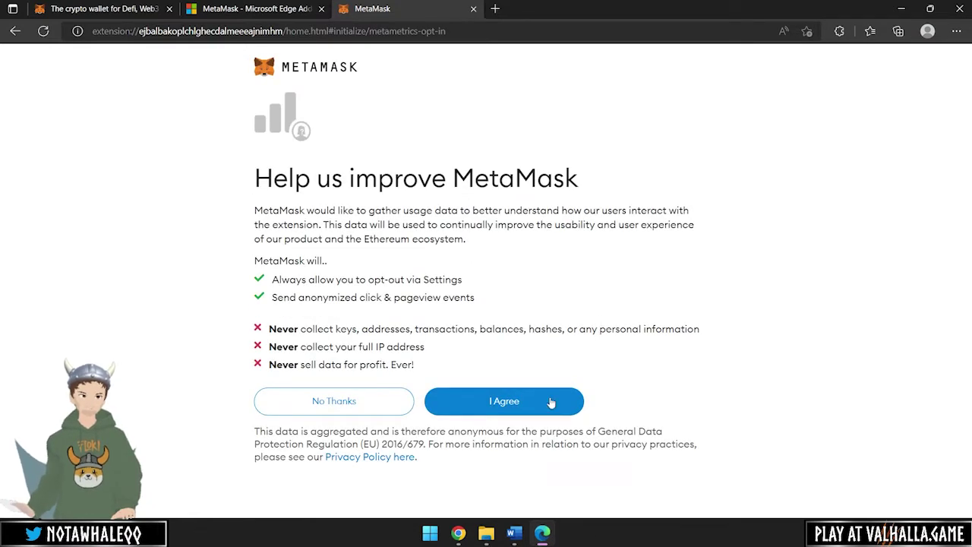
pyautogui.click(551, 404)
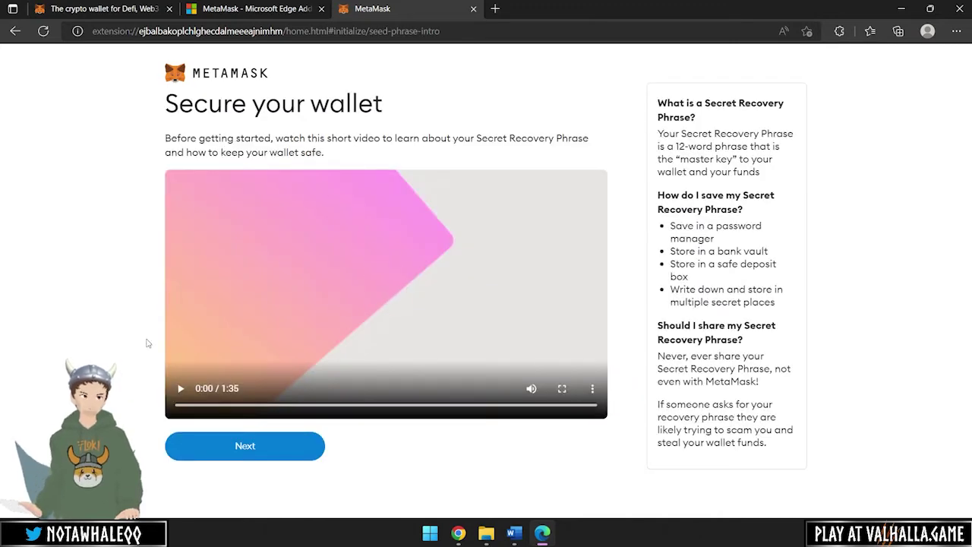
pyautogui.click(195, 452)
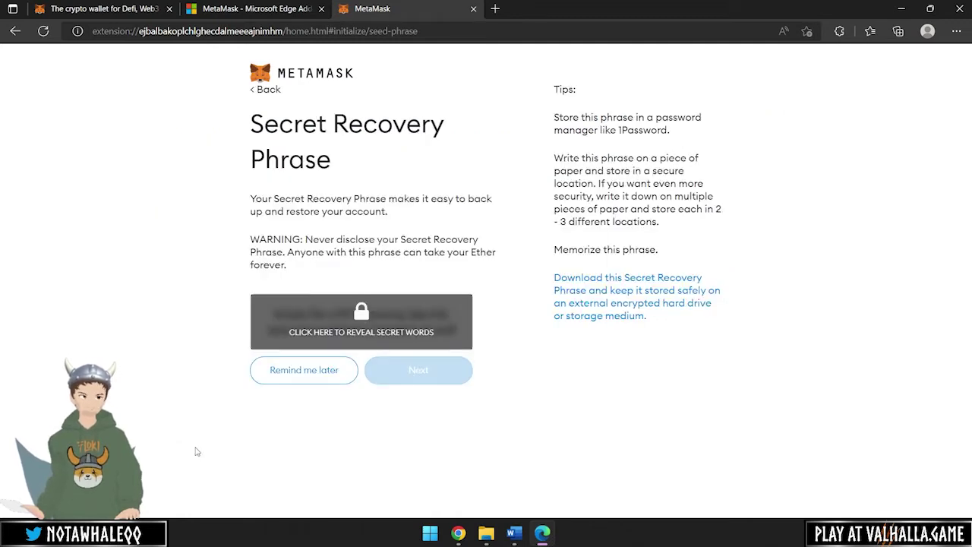
# Step: Reveal the secret recovery phrase, re-enter all twelve words in order, and confirm to finish setup
pyautogui.click(354, 323)
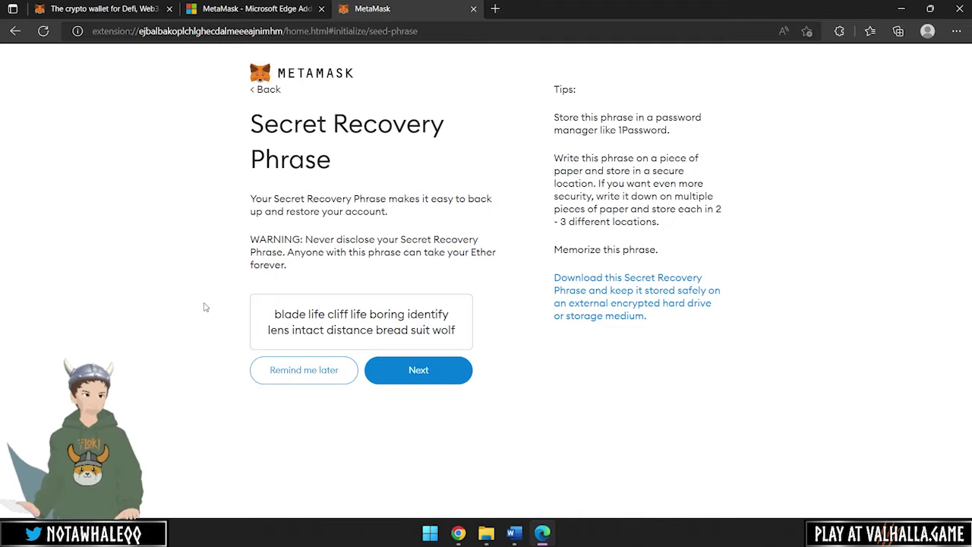
pyautogui.click(418, 369)
pyautogui.click(280, 334)
pyautogui.click(293, 397)
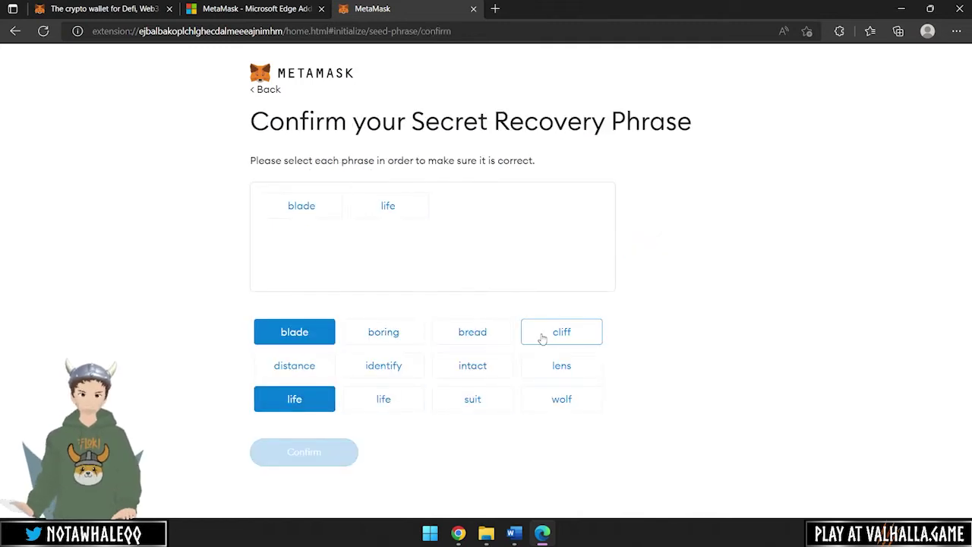
pyautogui.click(542, 338)
pyautogui.click(383, 402)
pyautogui.click(387, 341)
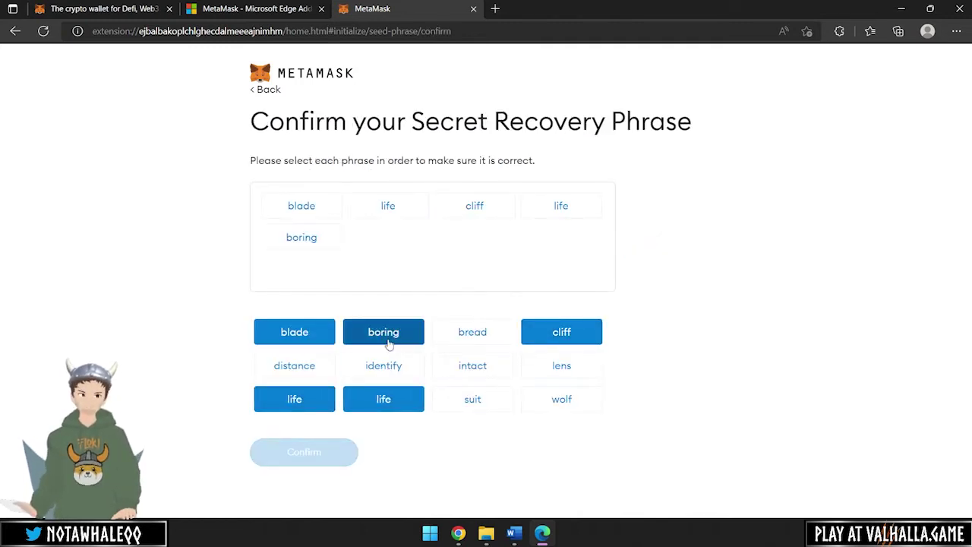
pyautogui.click(382, 362)
pyautogui.click(555, 371)
pyautogui.click(487, 368)
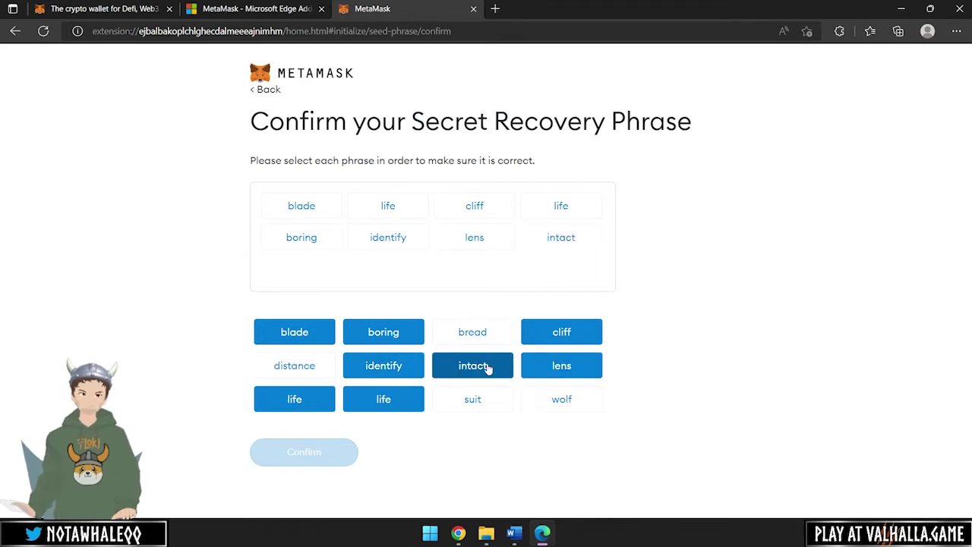
pyautogui.click(311, 368)
pyautogui.click(471, 334)
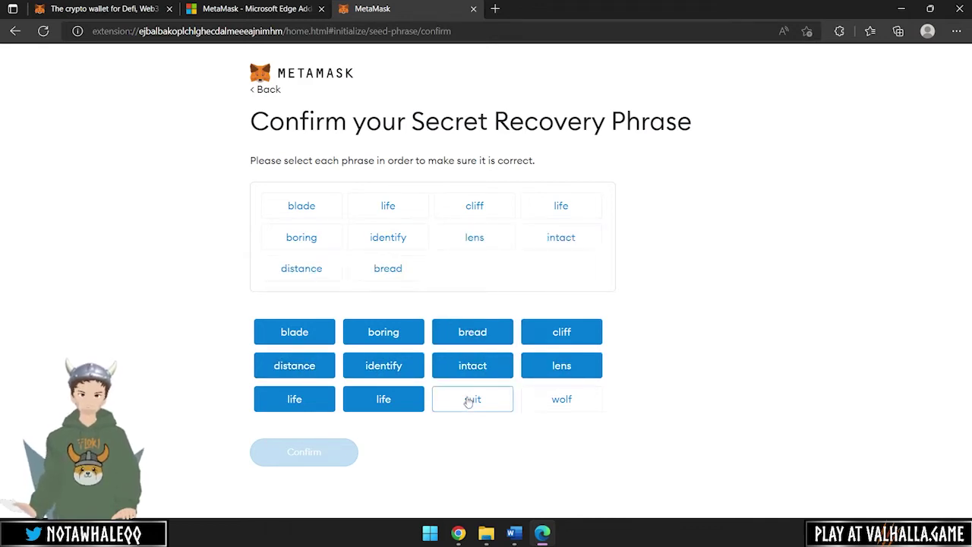
pyautogui.click(468, 401)
pyautogui.click(561, 400)
pyautogui.click(322, 454)
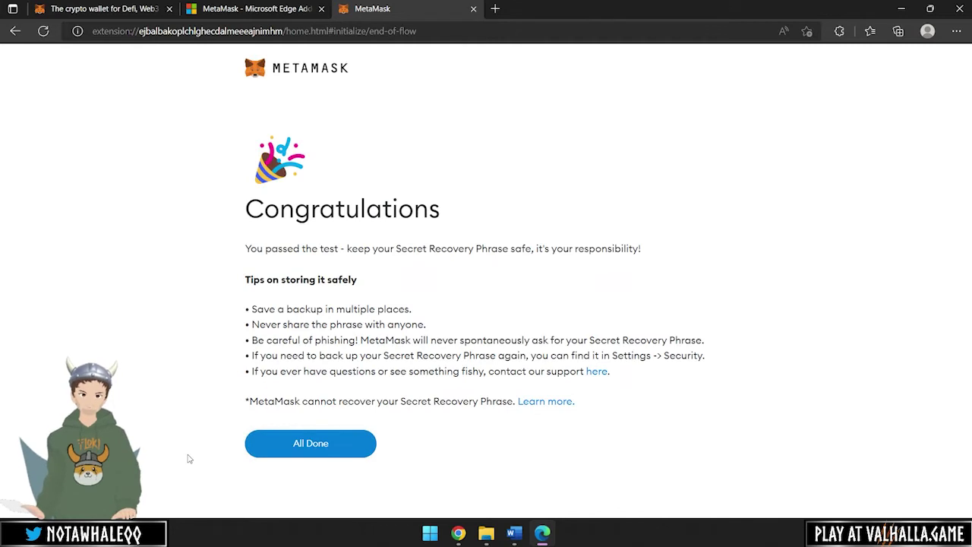
pyautogui.click(266, 451)
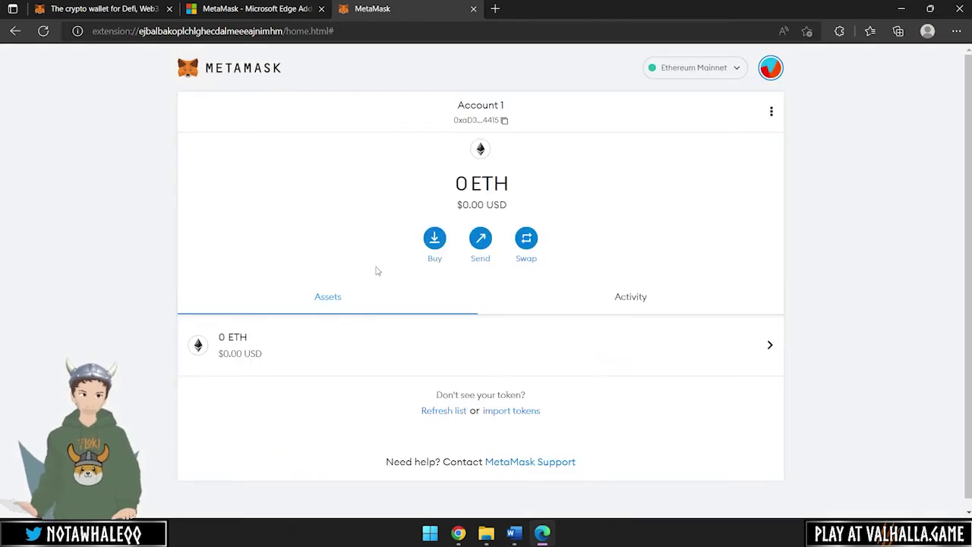
# Step: Open the custom network form and fill Network Name with 'Smart Chain' from the Binance article
pyautogui.click(770, 67)
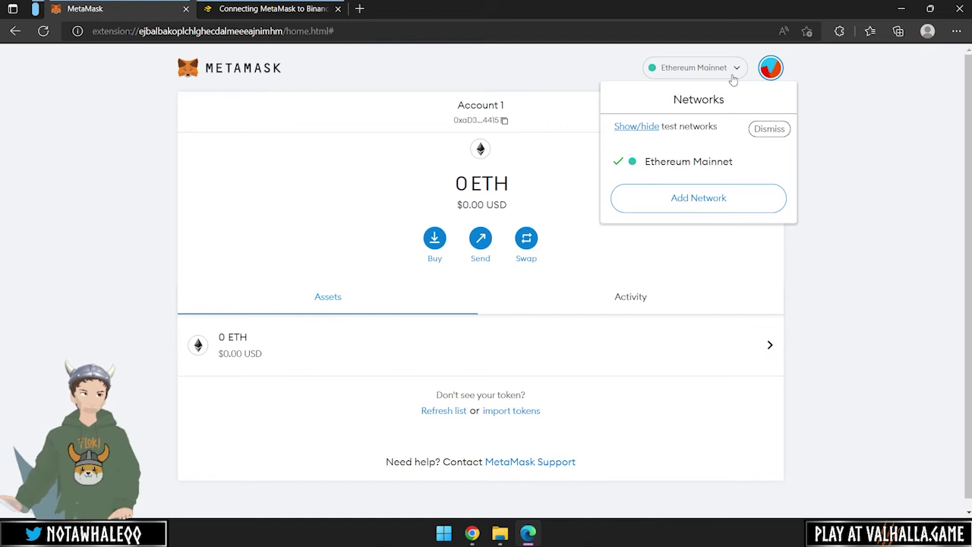
pyautogui.click(724, 197)
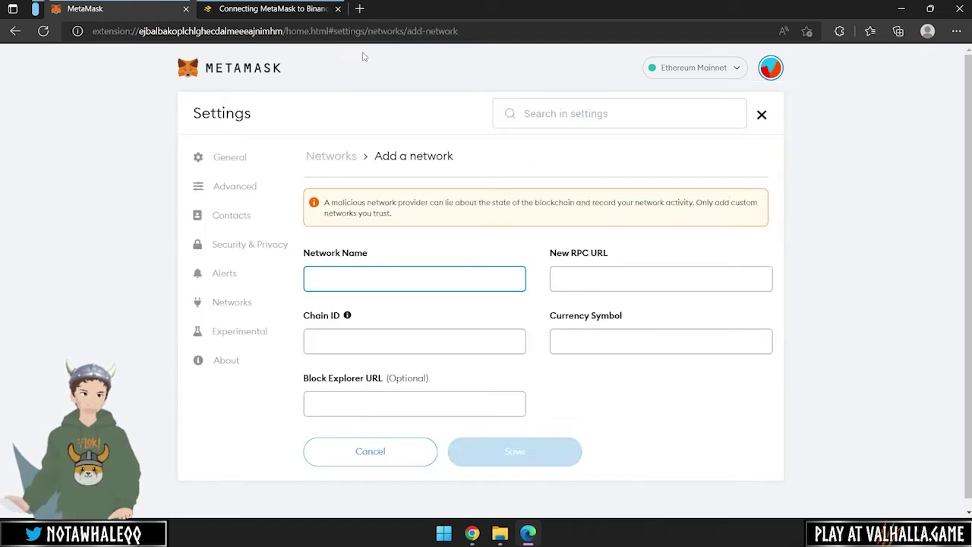
pyautogui.click(306, 11)
pyautogui.moveTo(964, 88); pyautogui.dragTo(966, 250)
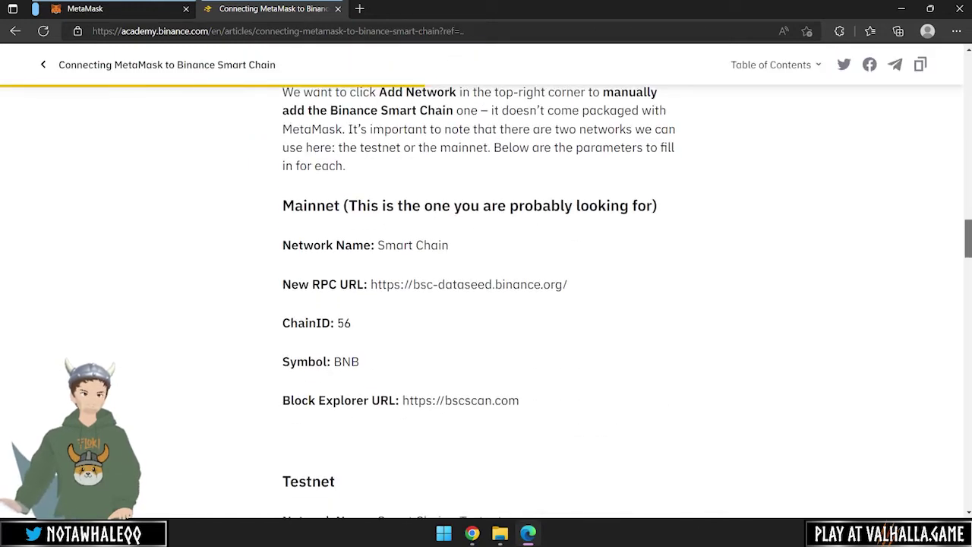
pyautogui.moveTo(378, 245); pyautogui.dragTo(451, 256)
pyautogui.hotkey('ctrl', 'c')
pyautogui.click(121, 10)
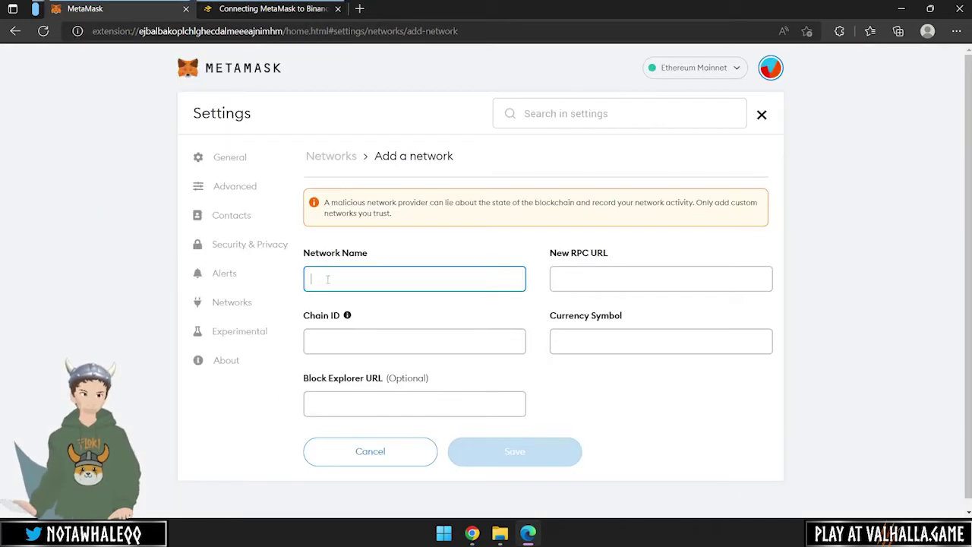
pyautogui.hotkey('ctrl', 'v')
# Step: Copy the bsc-dataseed.binance.org RPC URL and chain ID 56 into the network form
pyautogui.click(271, 9)
pyautogui.moveTo(372, 284); pyautogui.dragTo(580, 288)
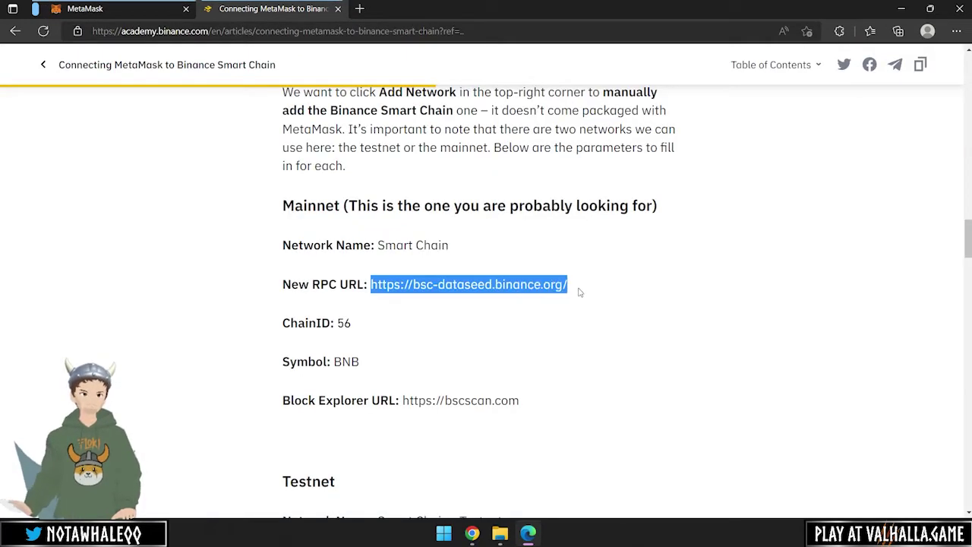
pyautogui.hotkey('ctrl', 'c')
pyautogui.click(152, 10)
pyautogui.click(557, 278)
pyautogui.hotkey('ctrl', 'v')
pyautogui.click(252, 11)
pyautogui.doubleClick(344, 323)
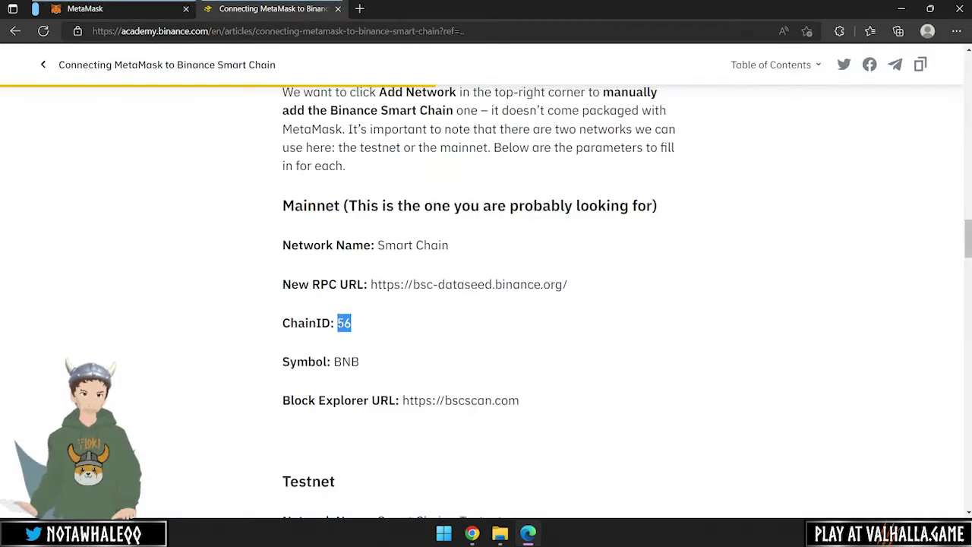
pyautogui.click(146, 9)
pyautogui.click(311, 341)
# Step: Add currency symbol BNB and the bscscan.com explorer URL, then save the Smart Chain network
pyautogui.click(236, 11)
pyautogui.doubleClick(345, 361)
pyautogui.hotkey('ctrl', 'c')
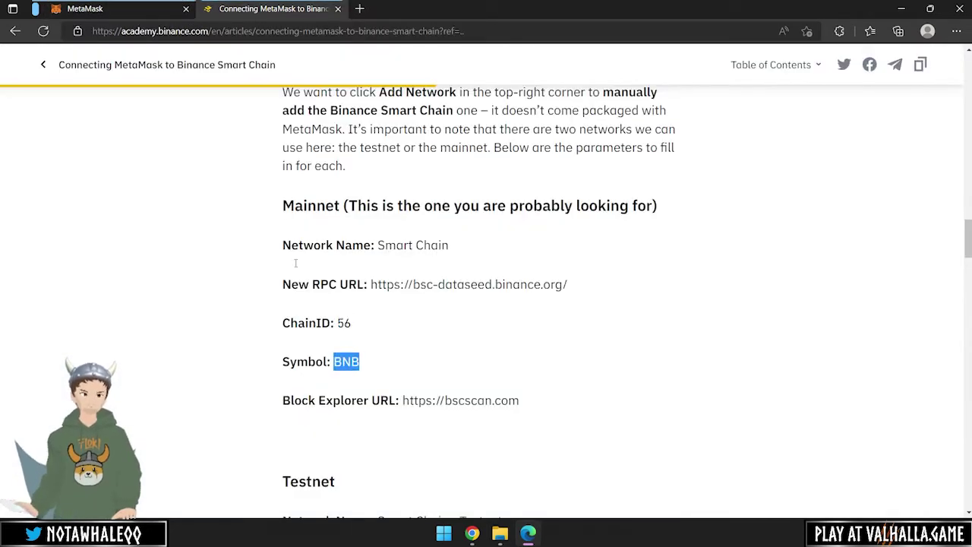
pyautogui.click(137, 9)
pyautogui.press('Tab')
pyautogui.hotkey('ctrl', 'v')
pyautogui.click(283, 14)
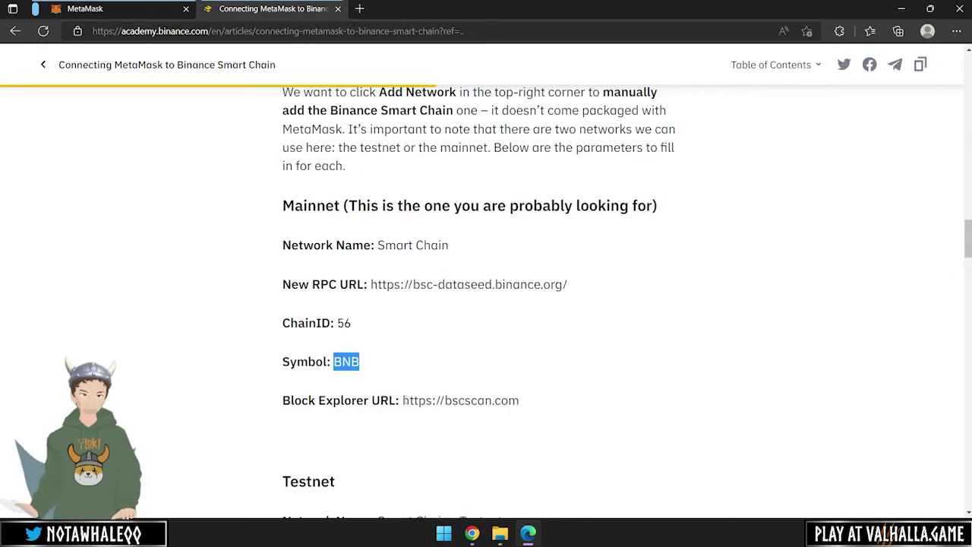
pyautogui.moveTo(404, 400); pyautogui.dragTo(525, 412)
pyautogui.hotkey('ctrl', 'c')
pyautogui.click(137, 9)
pyautogui.click(354, 402)
pyautogui.hotkey('ctrl', 'v')
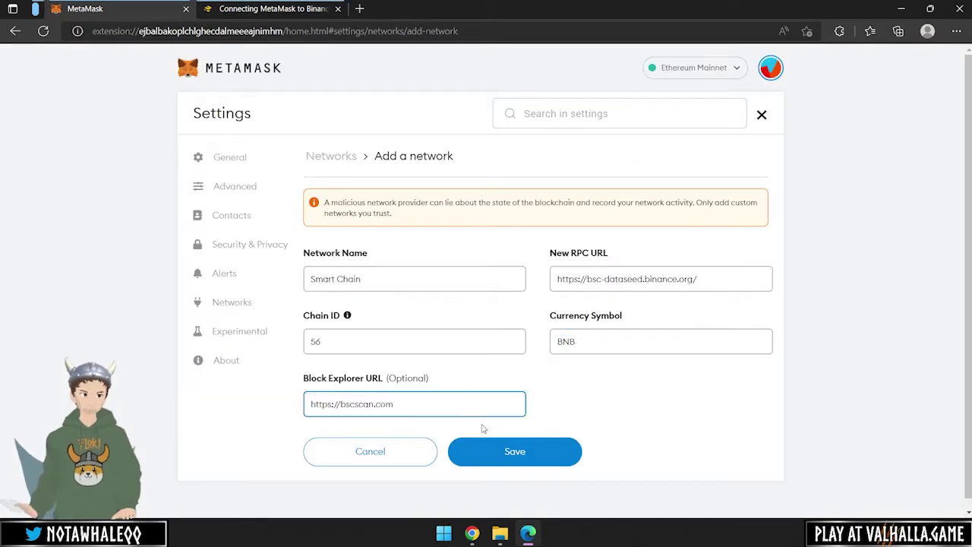
pyautogui.click(490, 449)
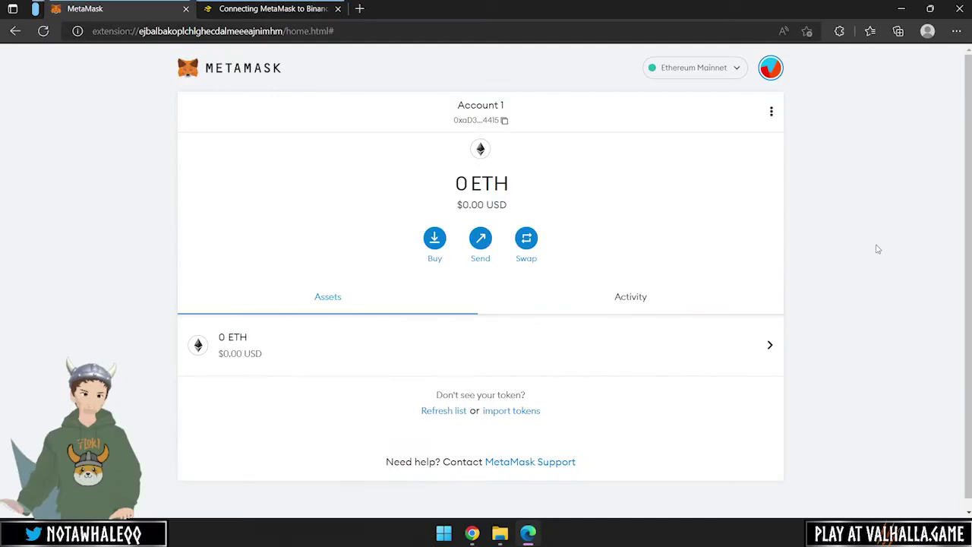
# Step: Connect the Ledger Nano X hardware wallet to MetaMask from the account menu
pyautogui.click(770, 72)
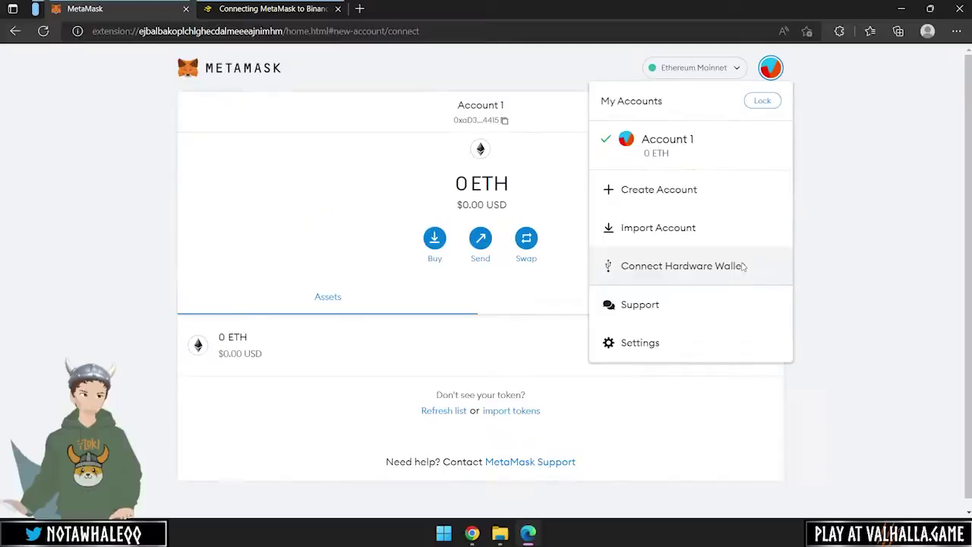
pyautogui.click(725, 361)
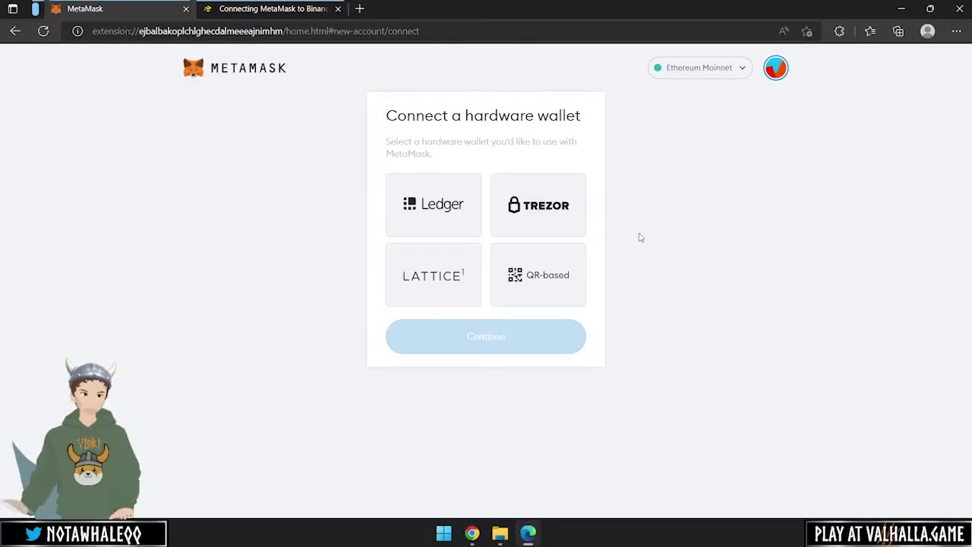
pyautogui.click(464, 218)
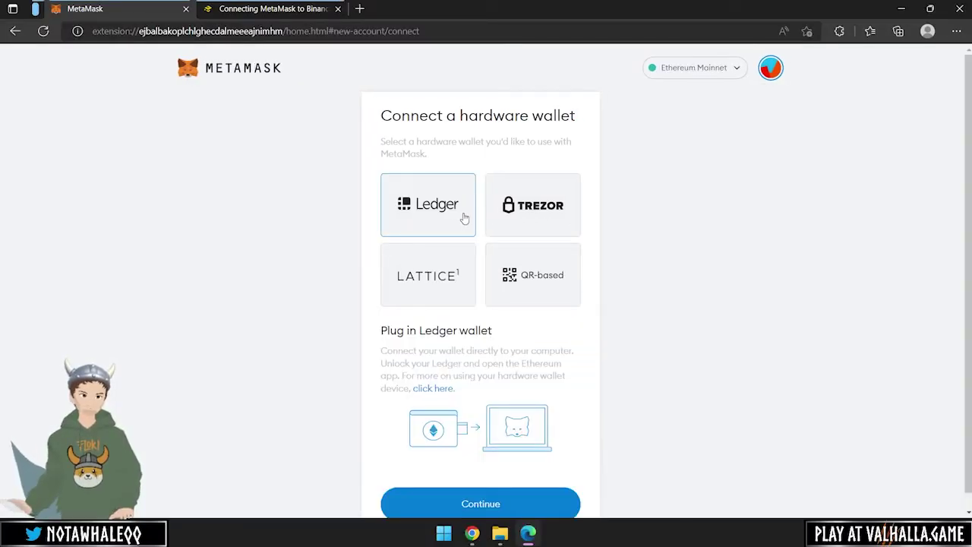
pyautogui.scroll(-1, 468, 325)
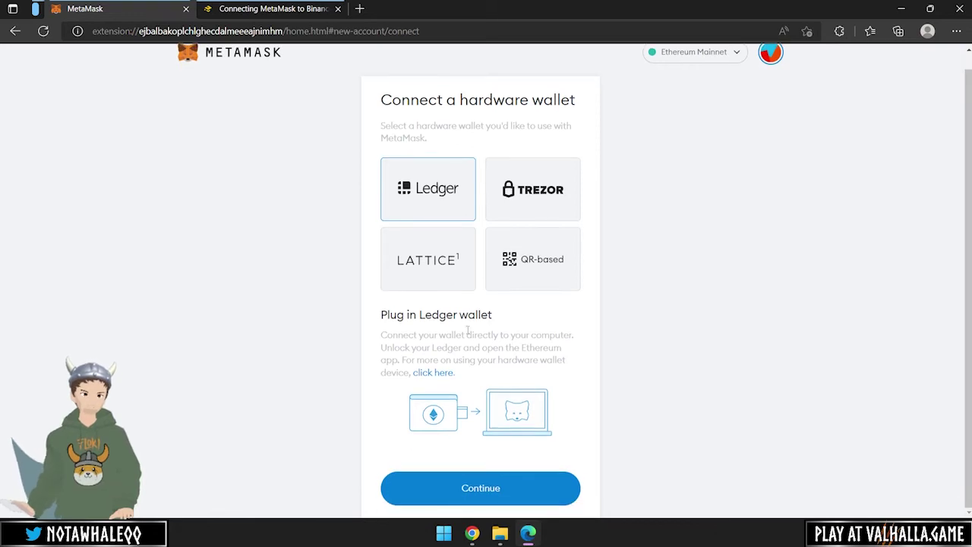
pyautogui.click(454, 488)
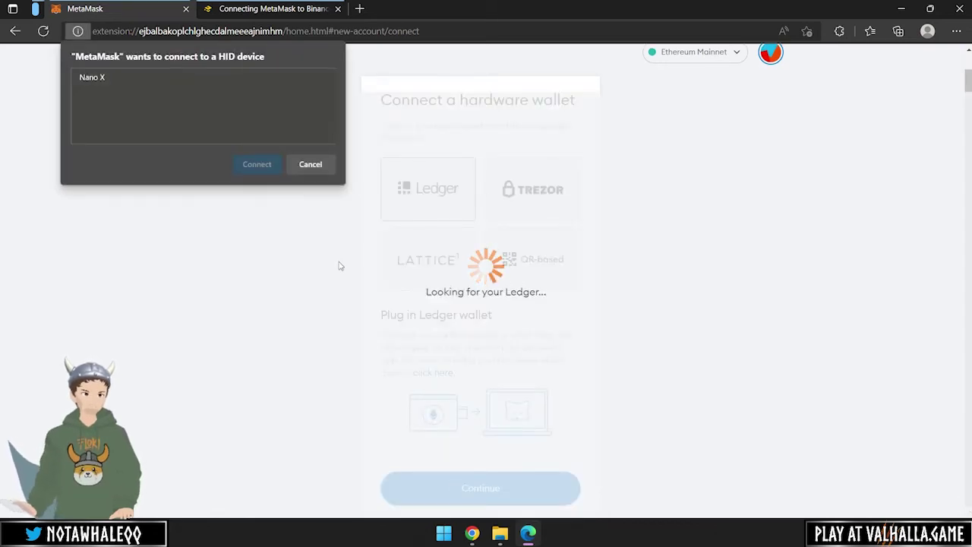
pyautogui.click(125, 77)
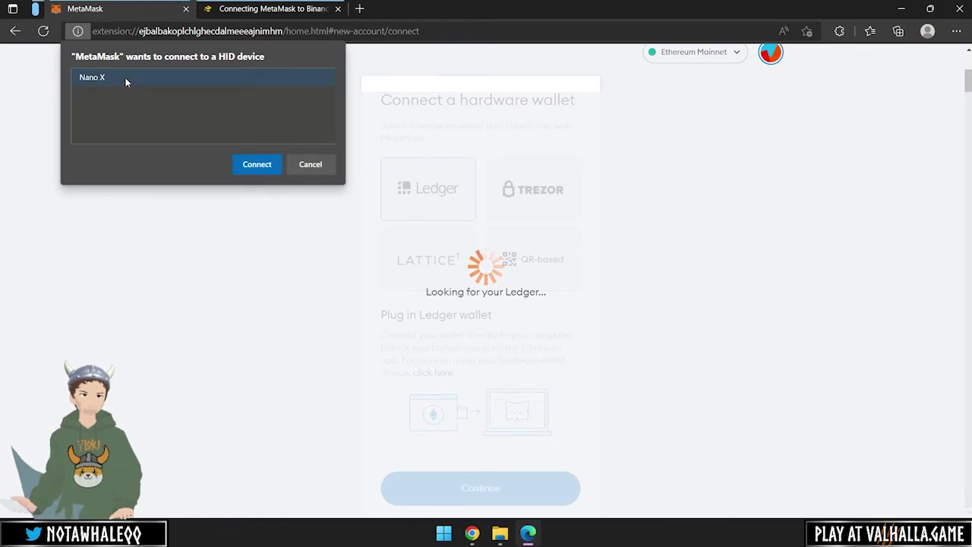
pyautogui.click(259, 169)
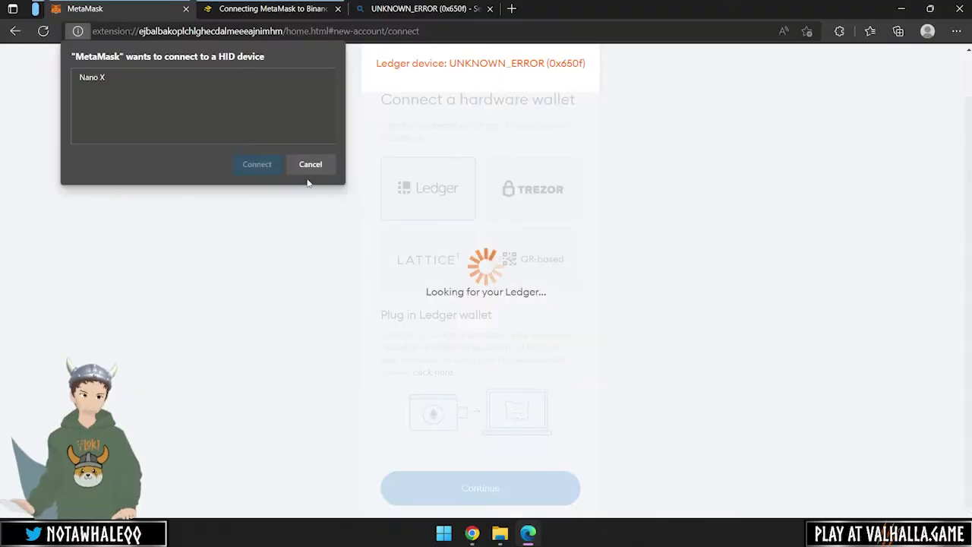
pyautogui.click(271, 77)
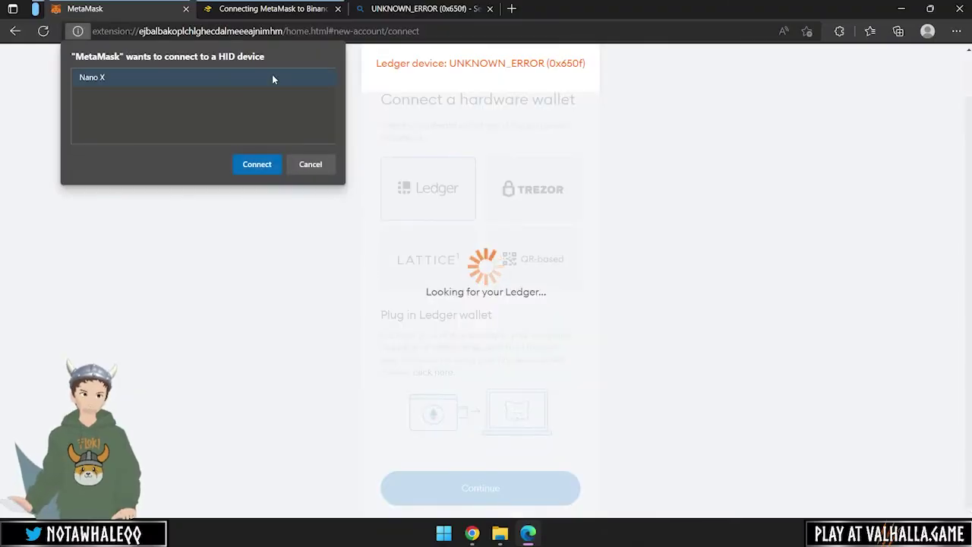
pyautogui.click(260, 165)
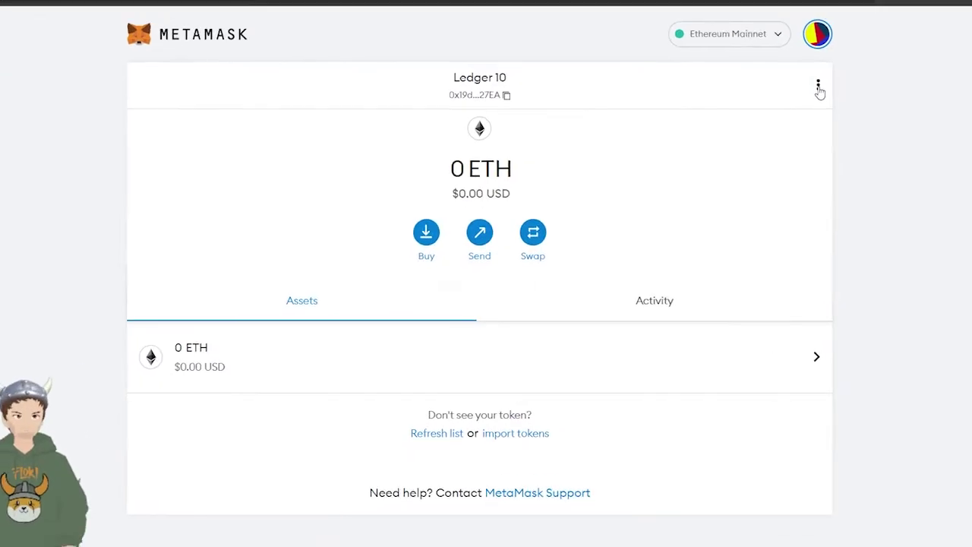
# Step: Rename the imported Ledger 10 account to 'Ledger 10 (test)' in its account details
pyautogui.click(818, 86)
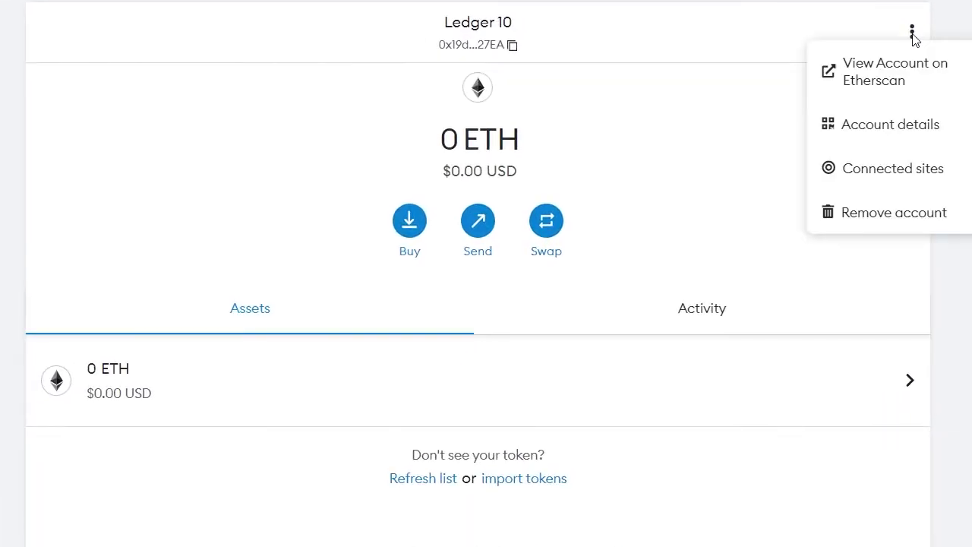
pyautogui.click(883, 124)
pyautogui.click(546, 60)
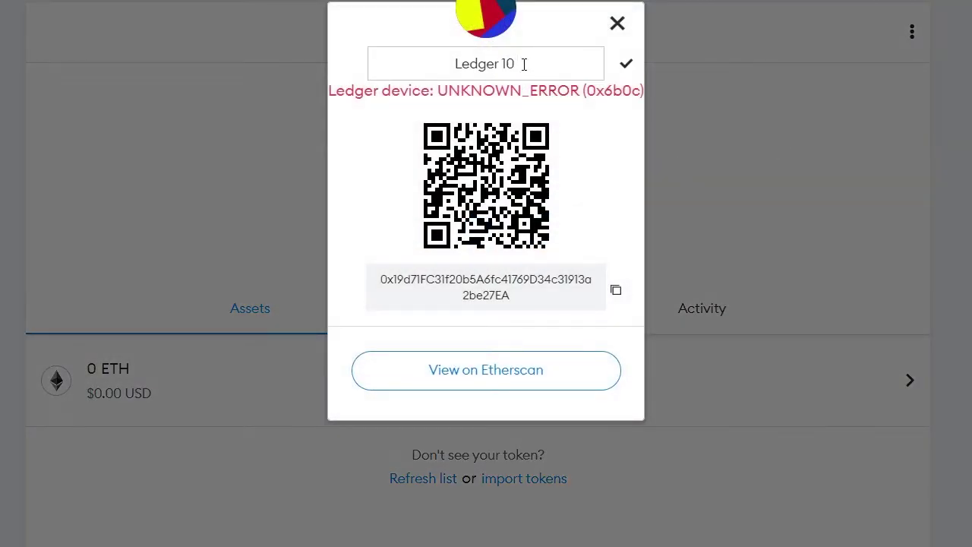
pyautogui.write('(test)')
pyautogui.press('Return')
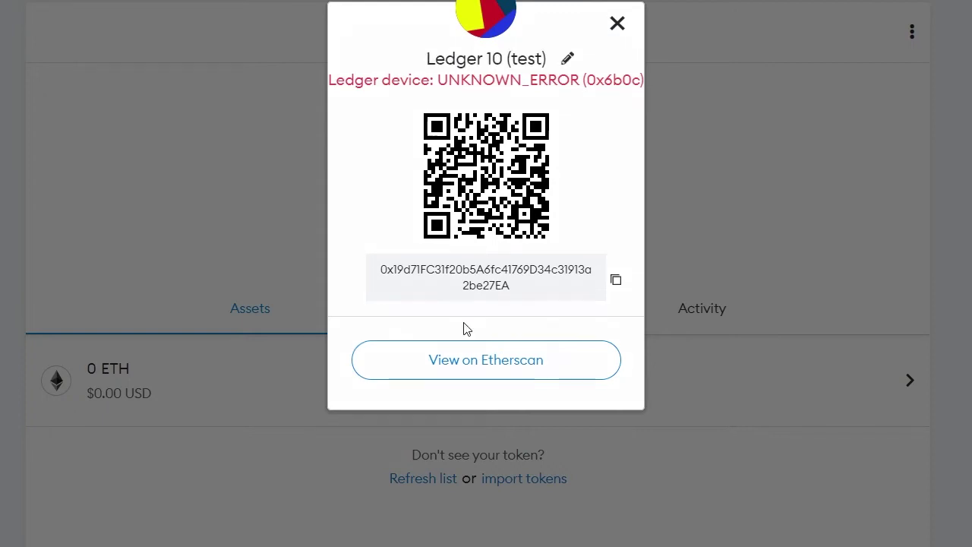
pyautogui.click(853, 236)
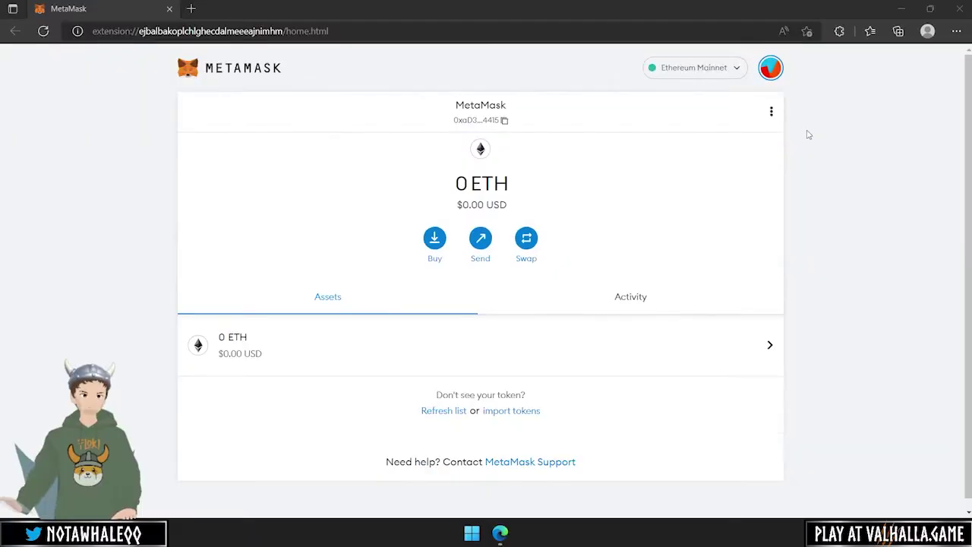
# Step: Set the Gate.io FLOKI withdrawal chain to BSC/BEP20 instead of ETH/ERC20
pyautogui.click(772, 70)
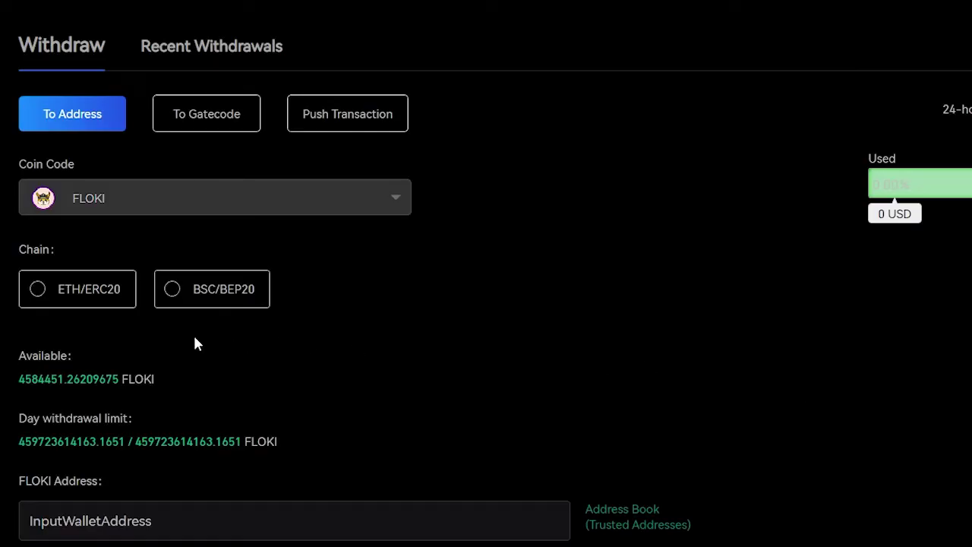
pyautogui.click(36, 291)
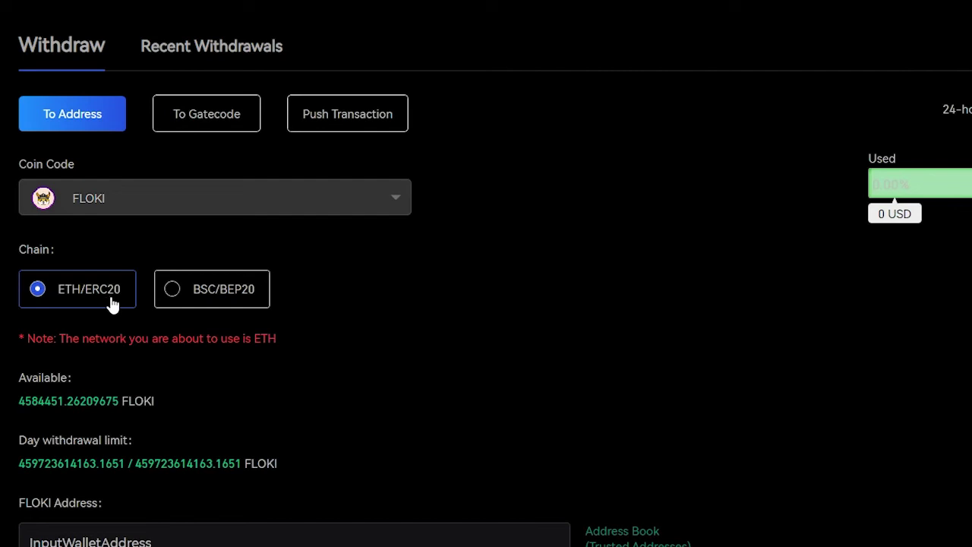
pyautogui.click(174, 297)
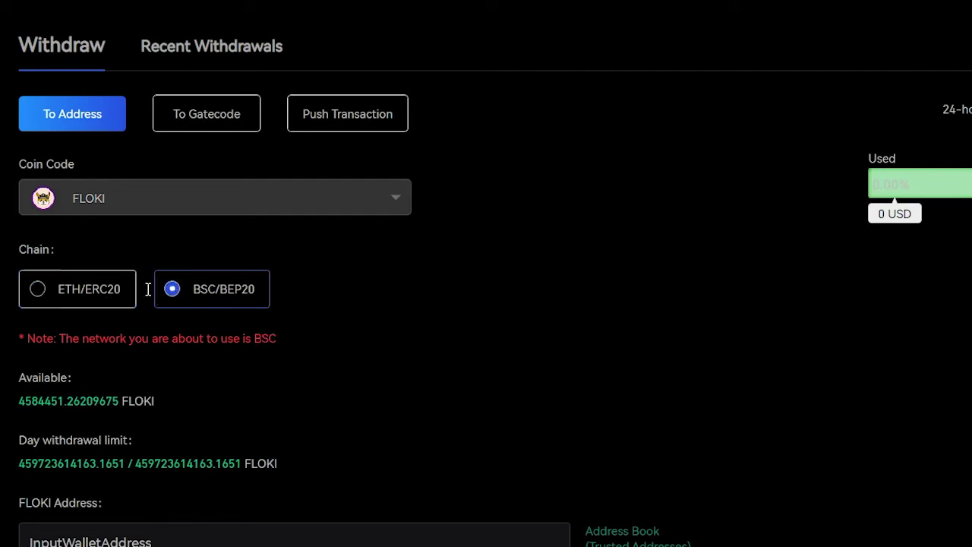
pyautogui.click(37, 291)
pyautogui.scroll(-5, 37, 296)
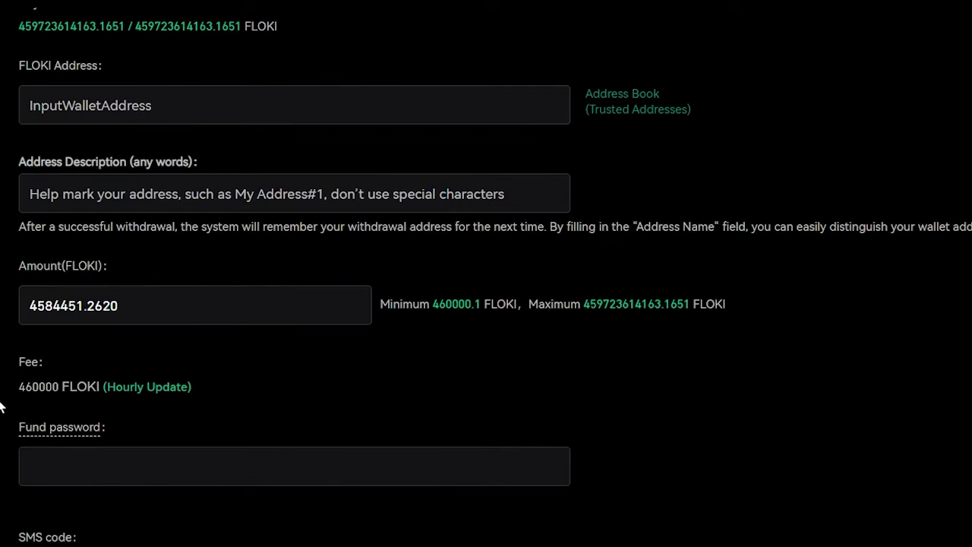
pyautogui.scroll(4, 2, 407)
pyautogui.click(169, 194)
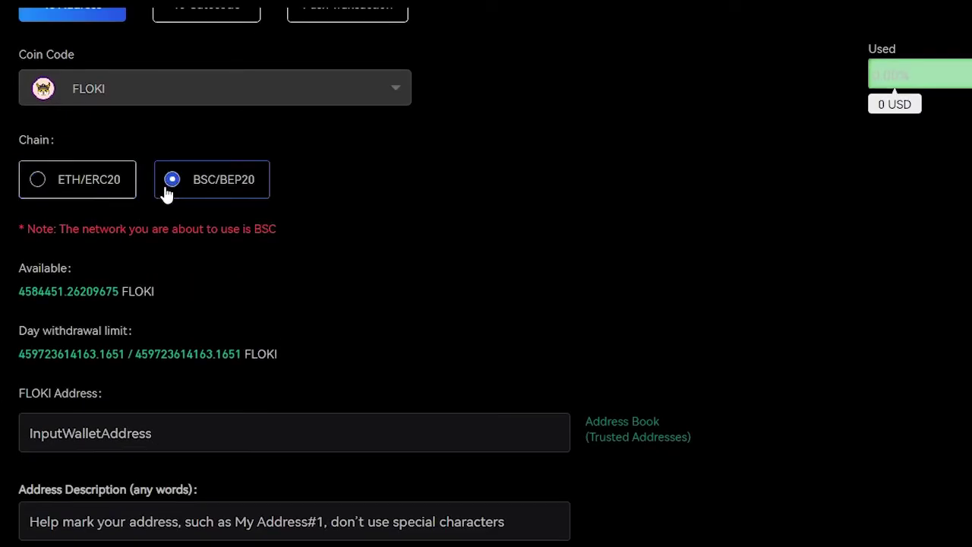
# Step: Switch MetaMask to Smart Chain and the Ledger 10 (test) account, then copy its address
pyautogui.click(104, 9)
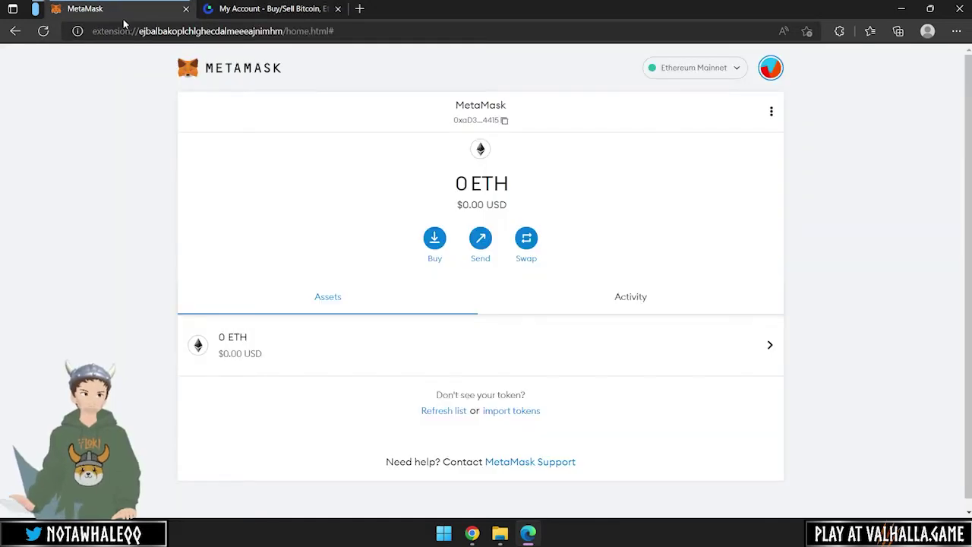
pyautogui.click(735, 69)
pyautogui.click(700, 197)
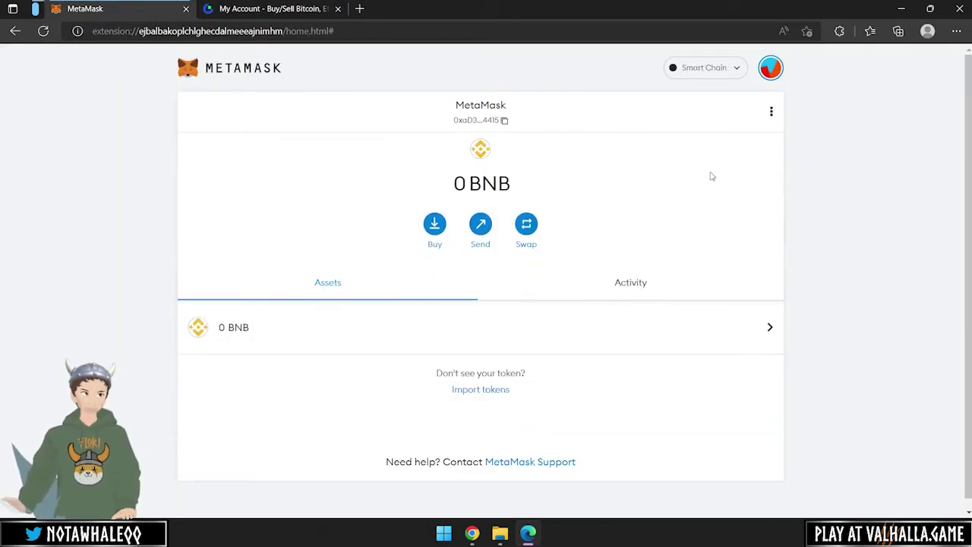
pyautogui.click(770, 68)
pyautogui.click(730, 193)
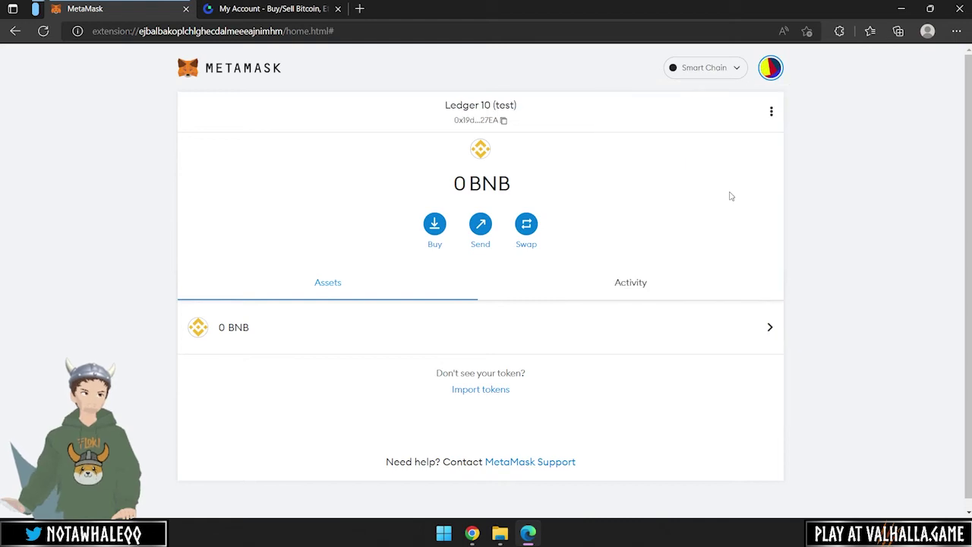
pyautogui.click(504, 122)
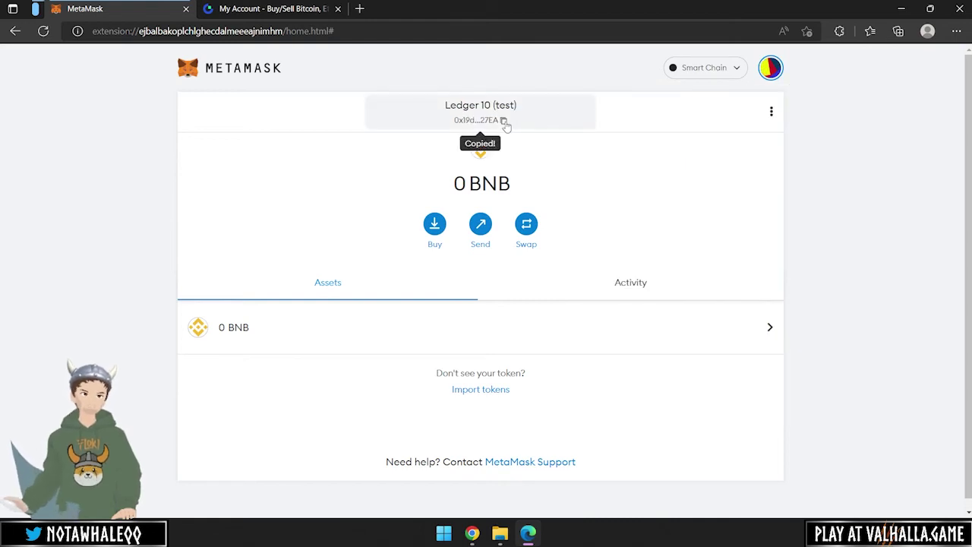
# Step: Paste the Ledger address as destination and withdraw the full 4584451.262 FLOKI on BSC/BEP20
pyautogui.click(273, 9)
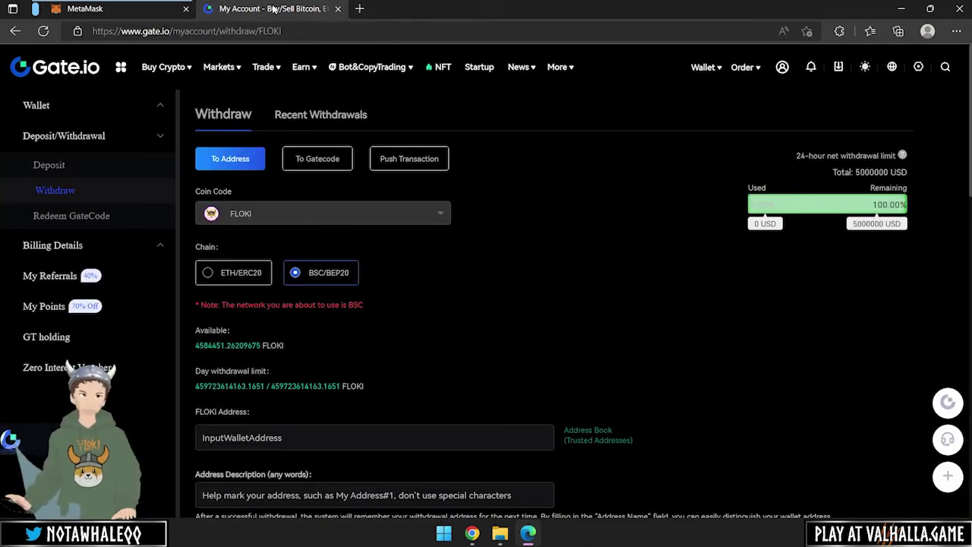
pyautogui.scroll(-2, 598, 288)
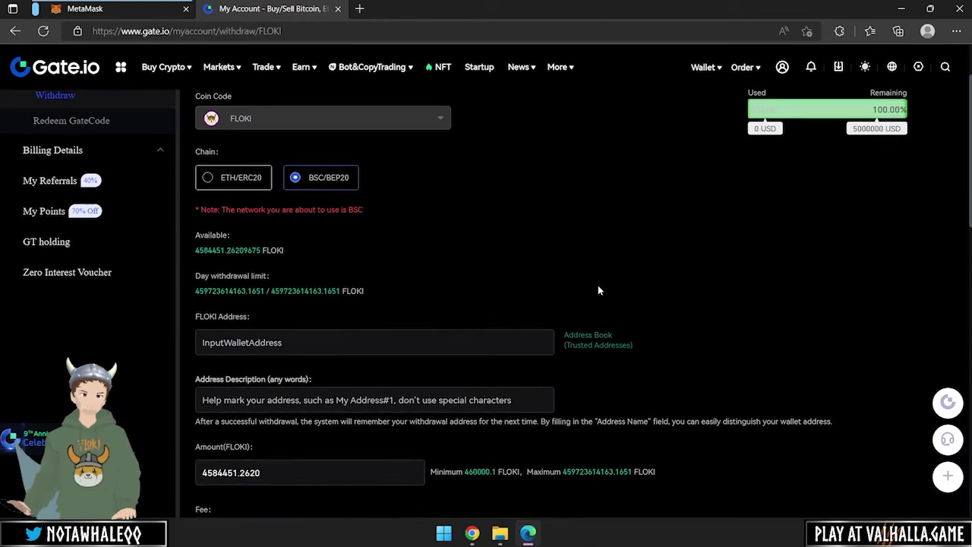
pyautogui.hotkey('ctrl', 'v')
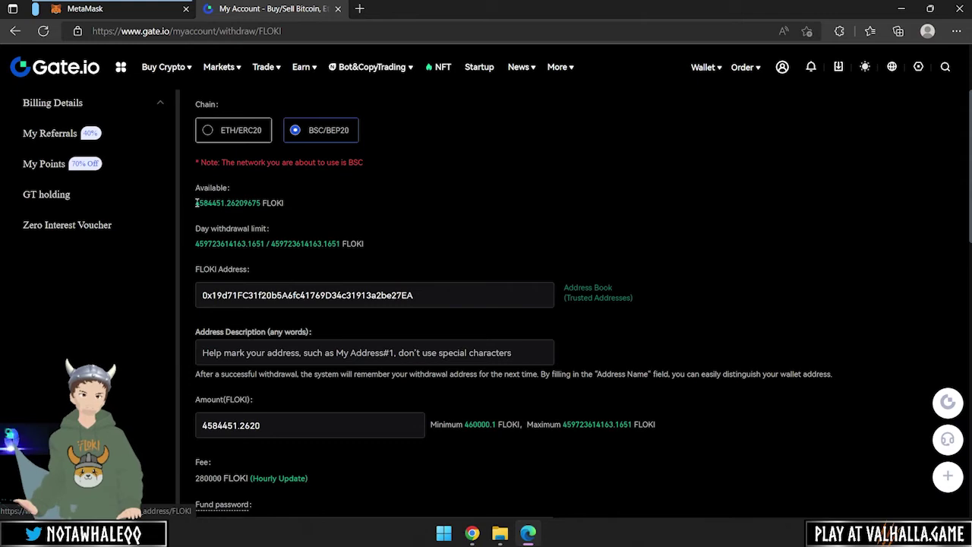
pyautogui.moveTo(196, 203); pyautogui.dragTo(258, 203)
pyautogui.click(283, 419)
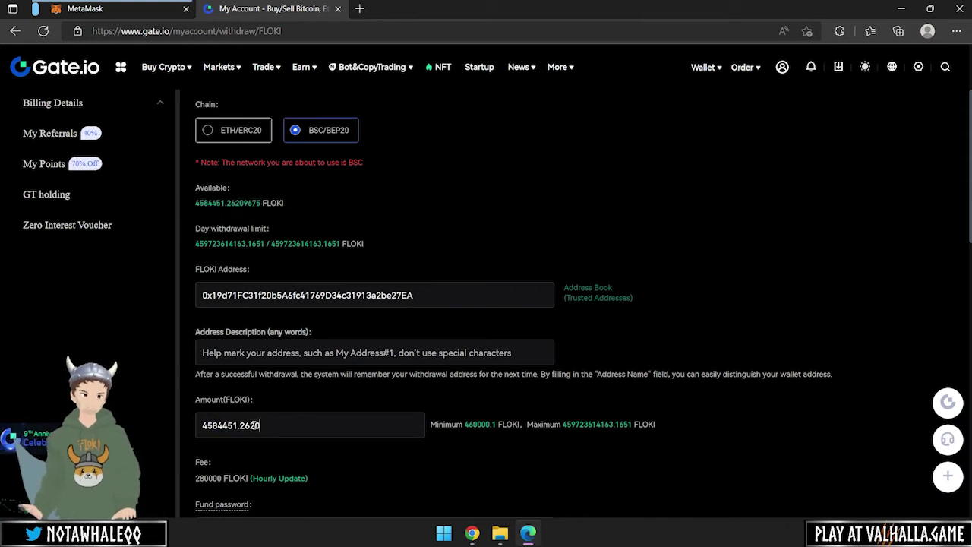
pyautogui.scroll(-1, 316, 457)
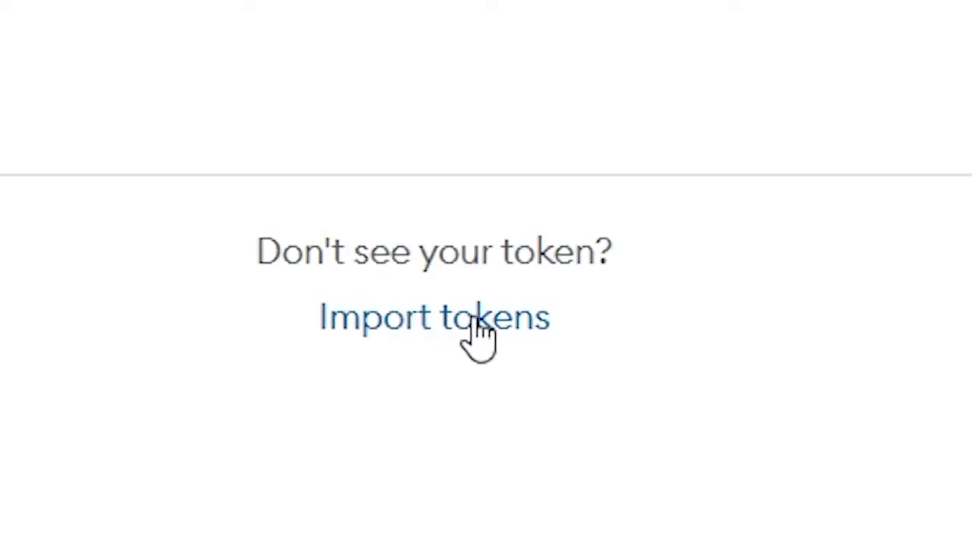
# Step: Import FLOKI as a custom token (9 decimals) into Ledger 10 (test) using its pasted contract address
pyautogui.click(474, 318)
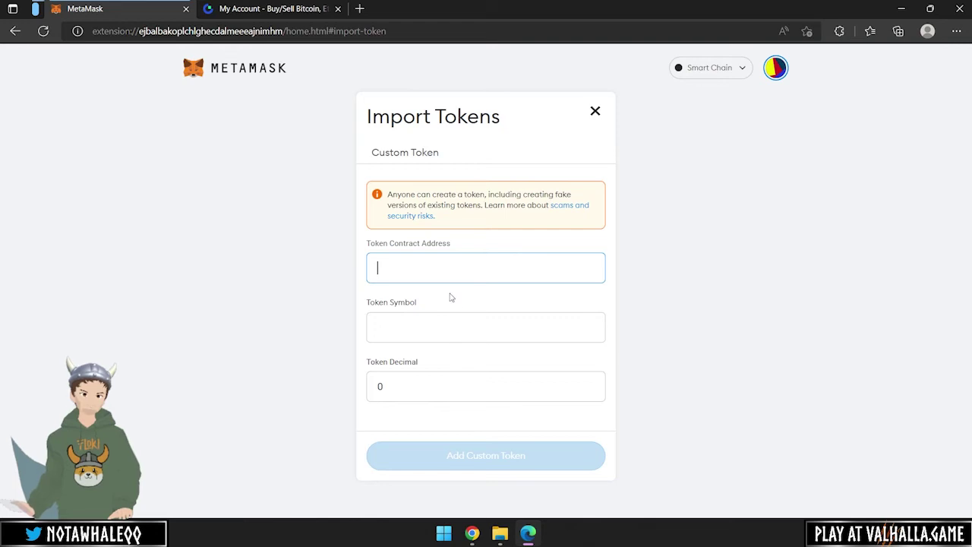
pyautogui.hotkey('ctrl', 'v')
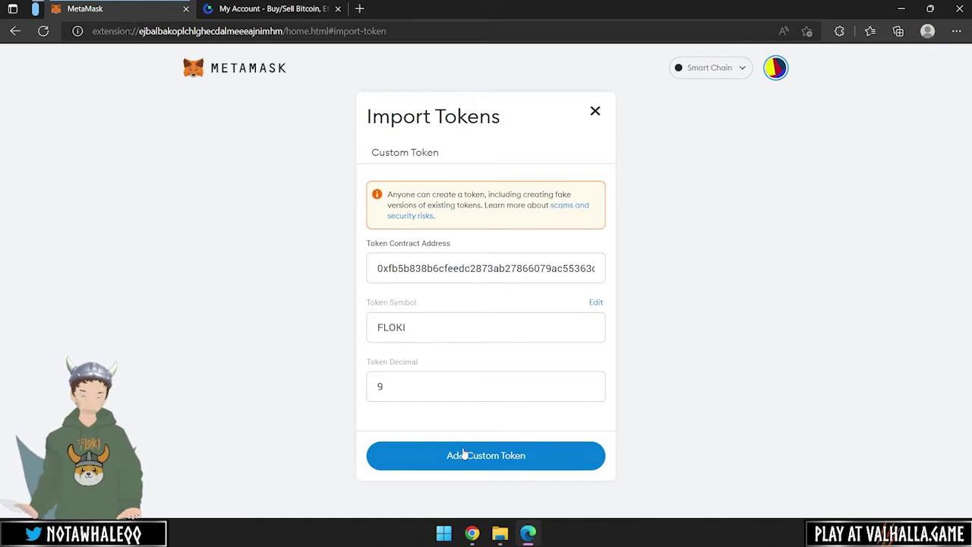
pyautogui.click(471, 457)
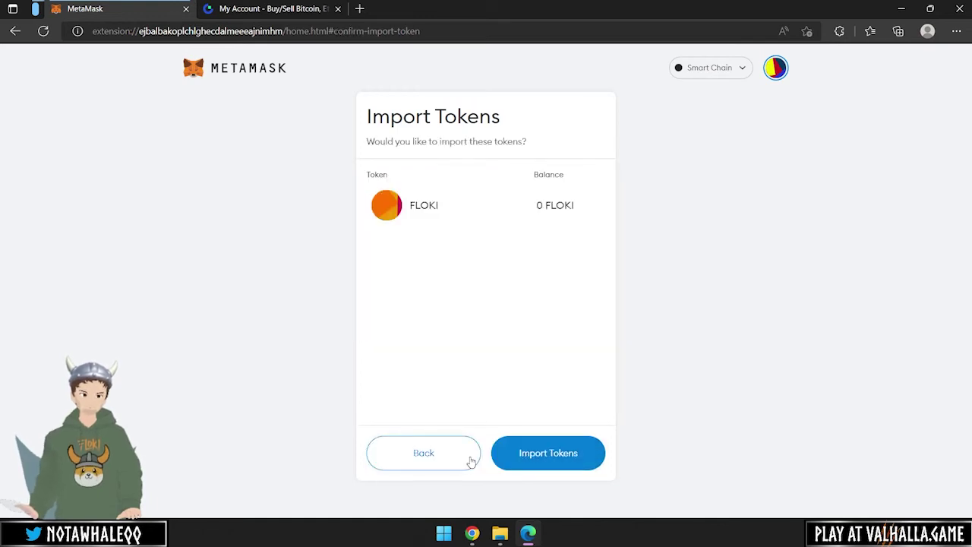
pyautogui.click(523, 458)
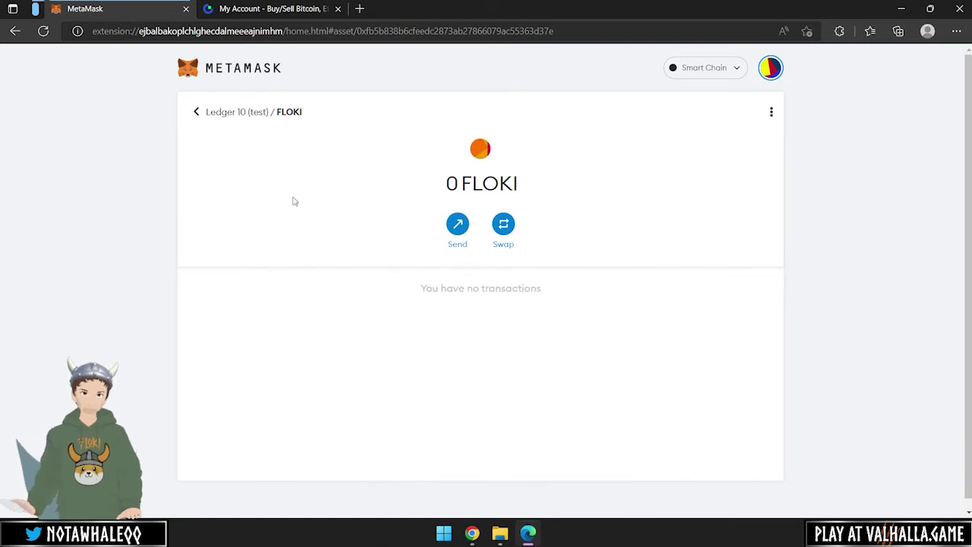
# Step: Go back from the FLOKI token view to the Ledger 10 (test) account home
pyautogui.click(196, 114)
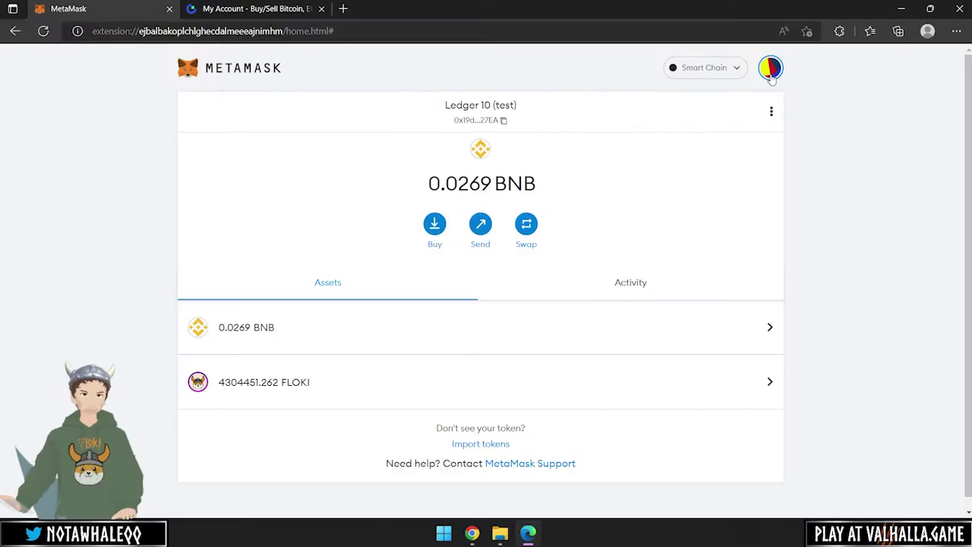
# Step: Copy the MetaMask account's address, then switch back to Ledger 10 (test)
pyautogui.click(770, 68)
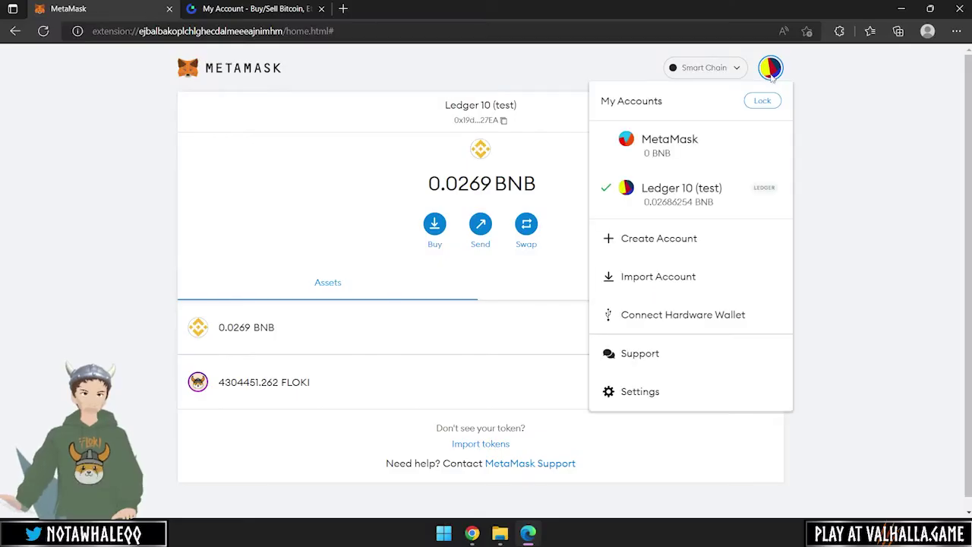
pyautogui.click(709, 146)
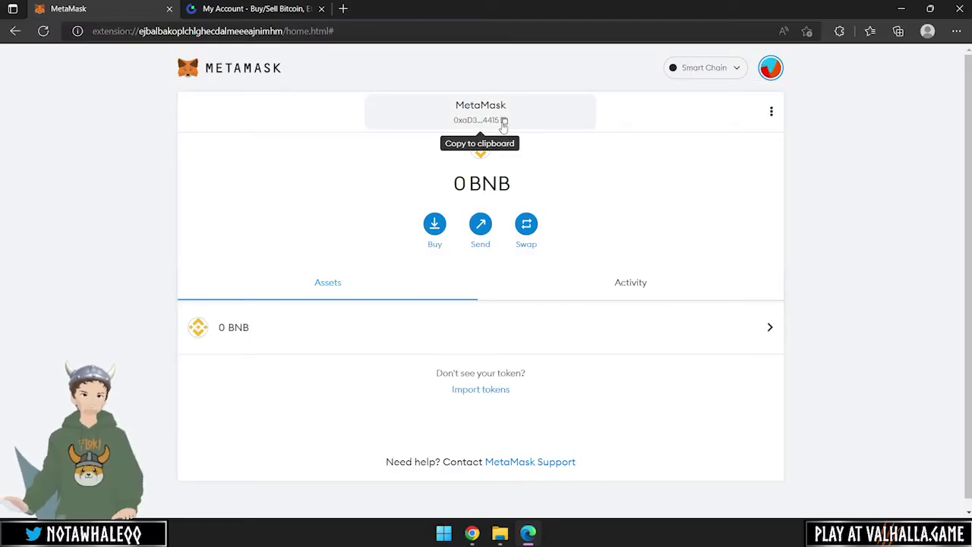
pyautogui.click(503, 121)
pyautogui.click(767, 79)
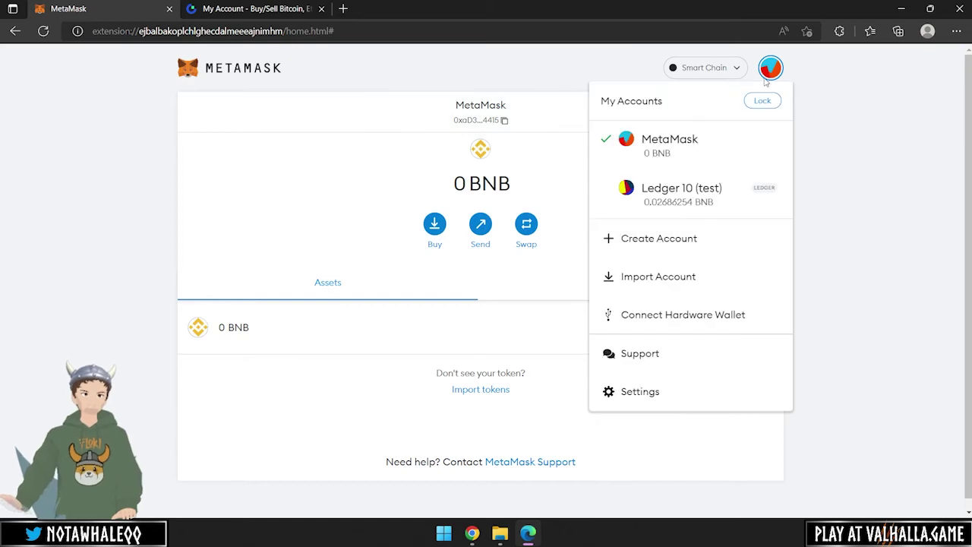
pyautogui.click(729, 195)
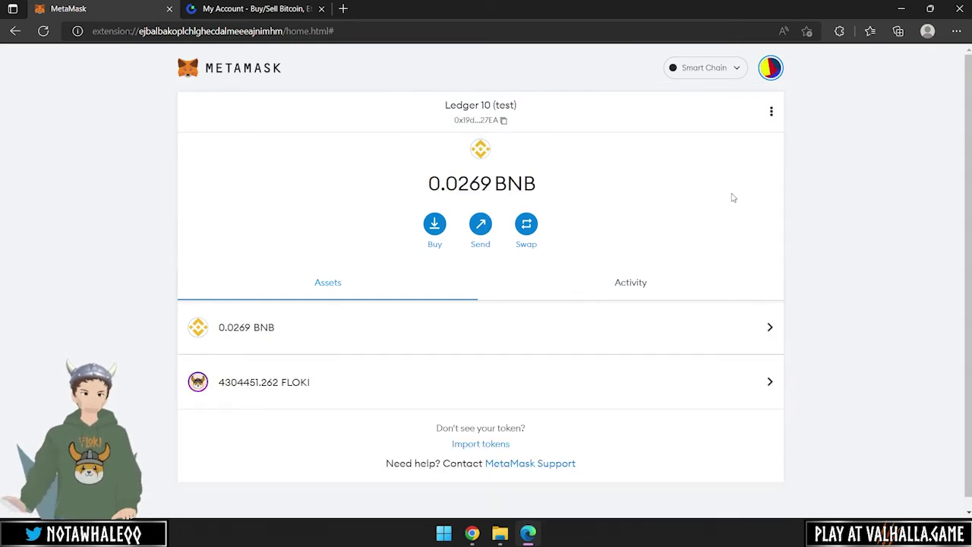
# Step: Send the full 4304451.262 FLOKI balance to the copied MetaMask address and confirm
pyautogui.click(731, 384)
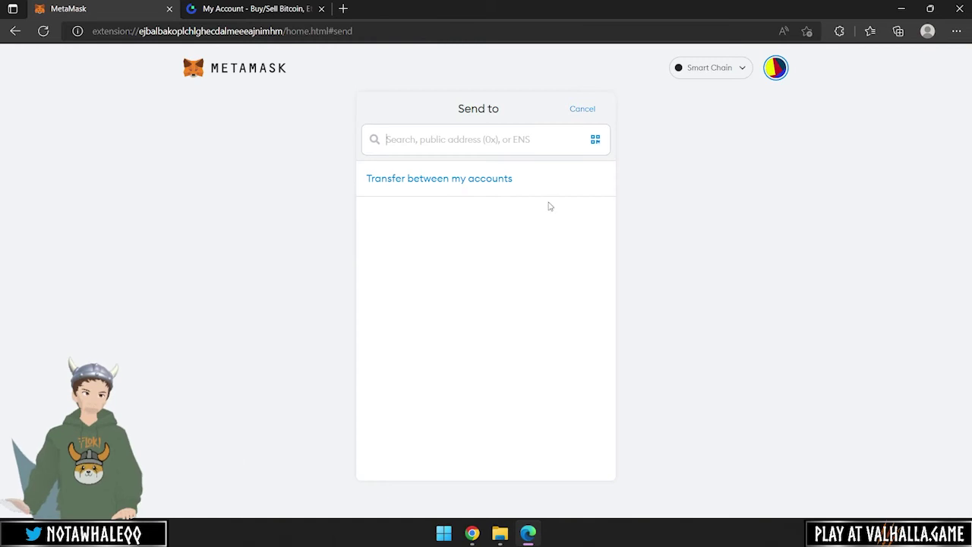
pyautogui.hotkey('ctrl', 'v')
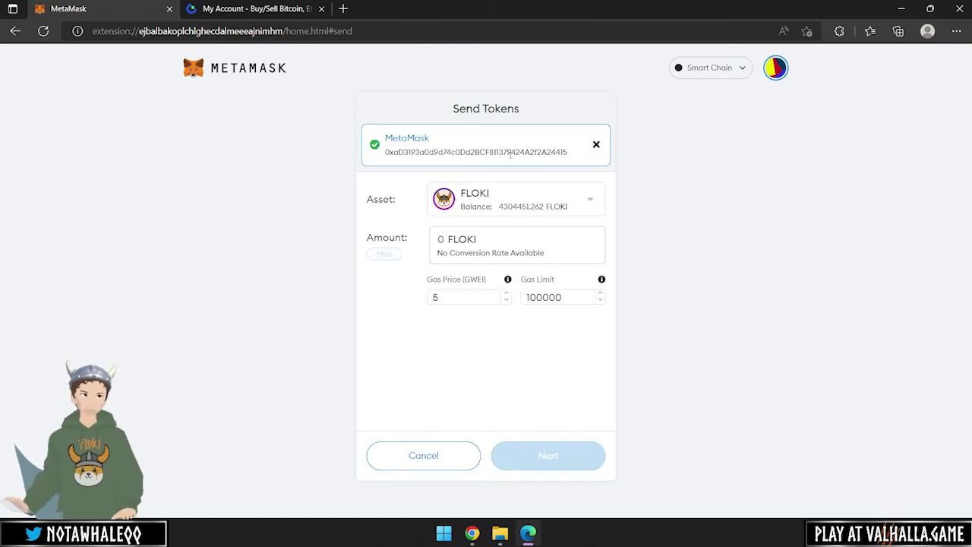
pyautogui.click(384, 253)
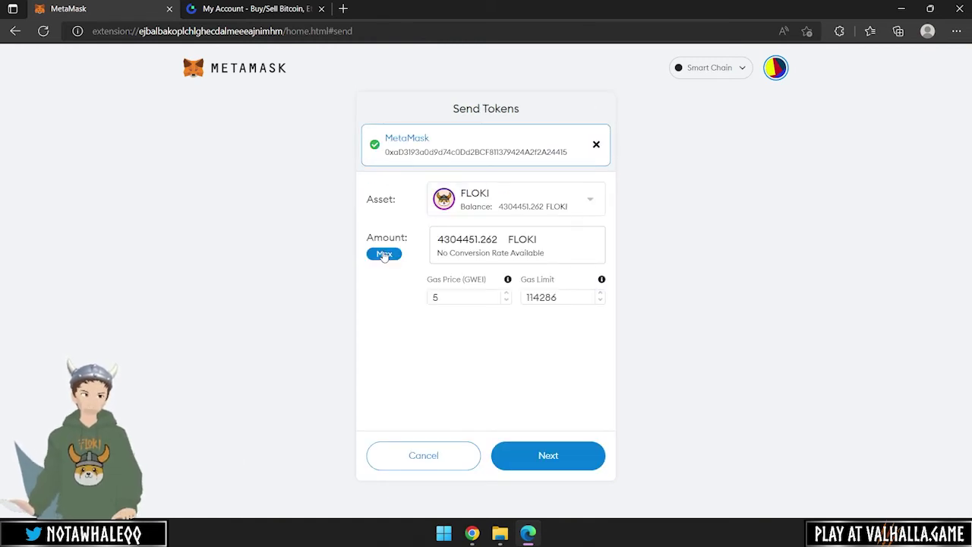
pyautogui.click(545, 455)
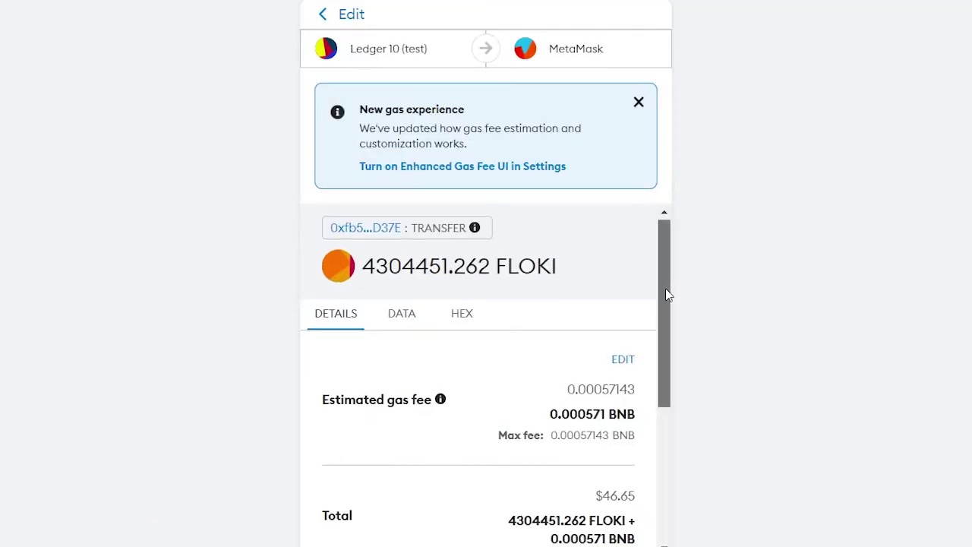
pyautogui.moveTo(665, 295); pyautogui.dragTo(648, 444)
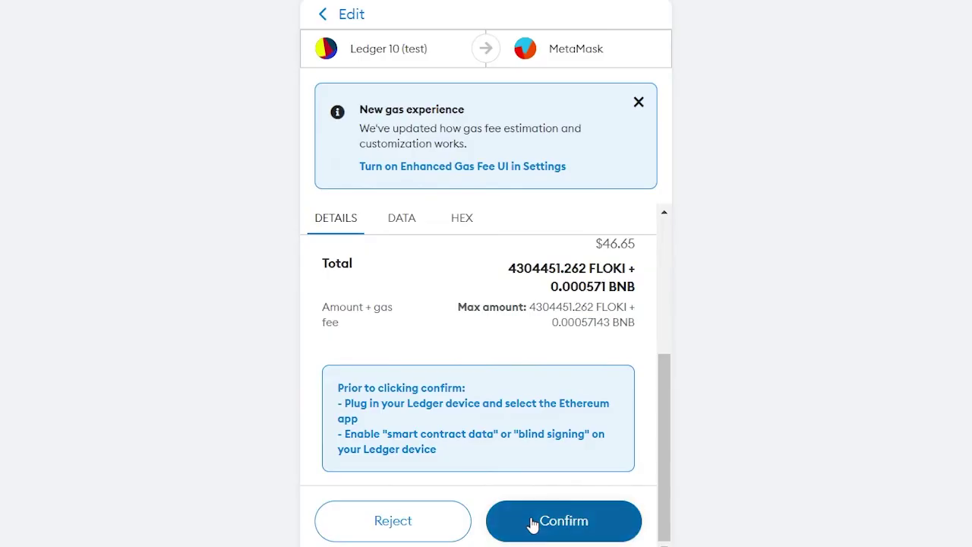
pyautogui.click(571, 465)
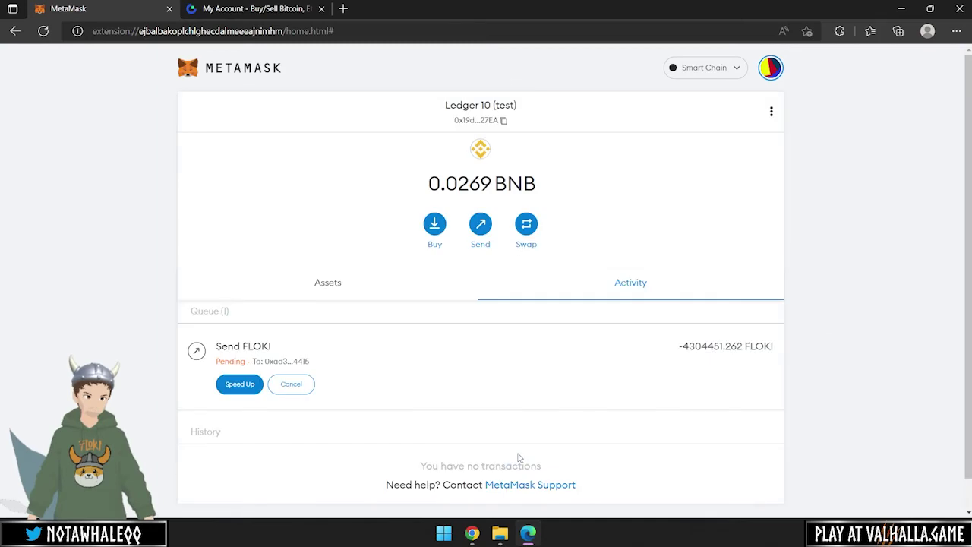
# Step: On the MetaMask account, import FLOKI as a custom token from its pasted contract address
pyautogui.click(770, 68)
pyautogui.click(691, 150)
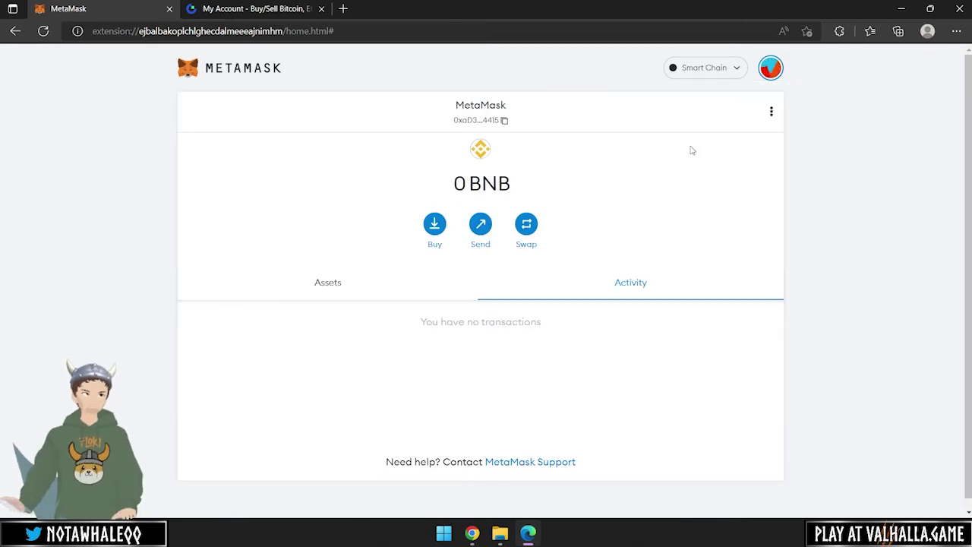
pyautogui.click(354, 292)
pyautogui.click(465, 391)
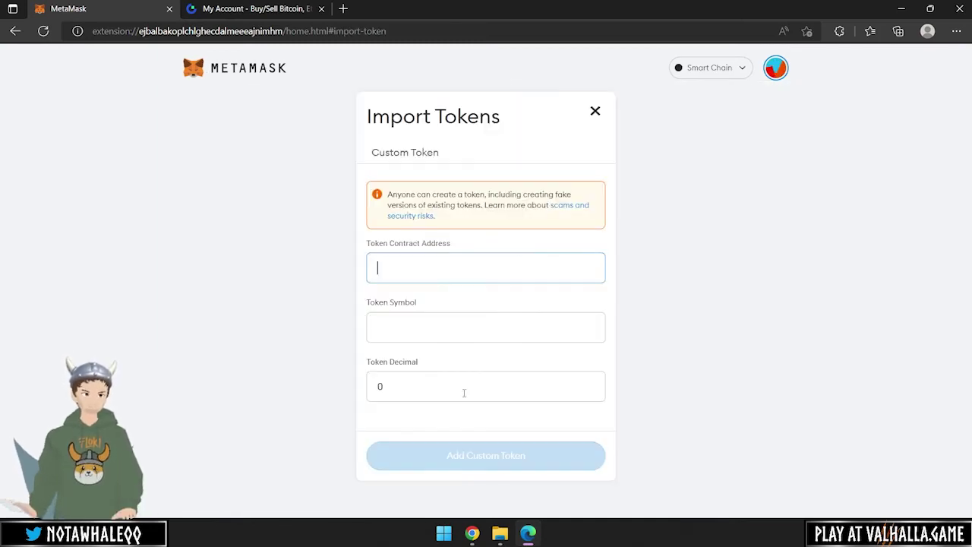
pyautogui.click(463, 266)
pyautogui.hotkey('ctrl', 'v')
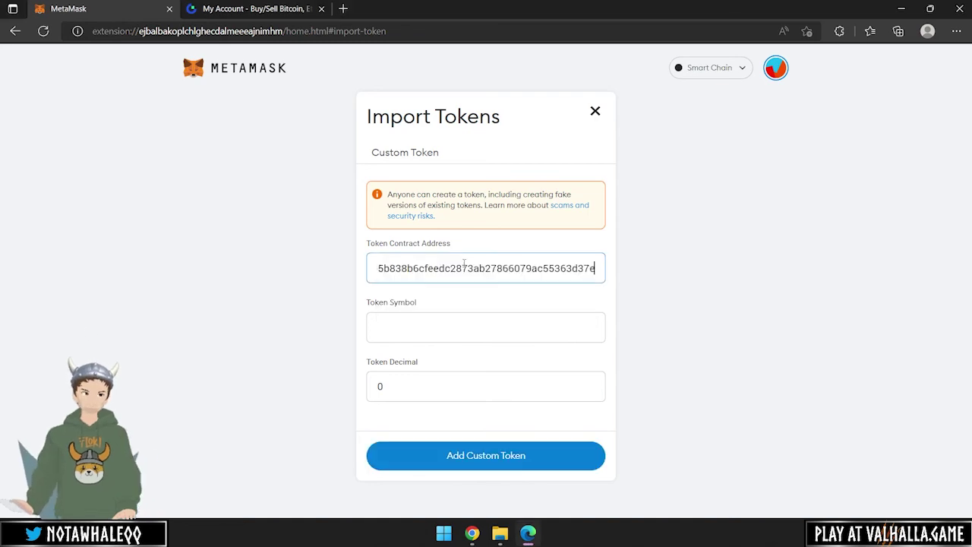
pyautogui.click(469, 458)
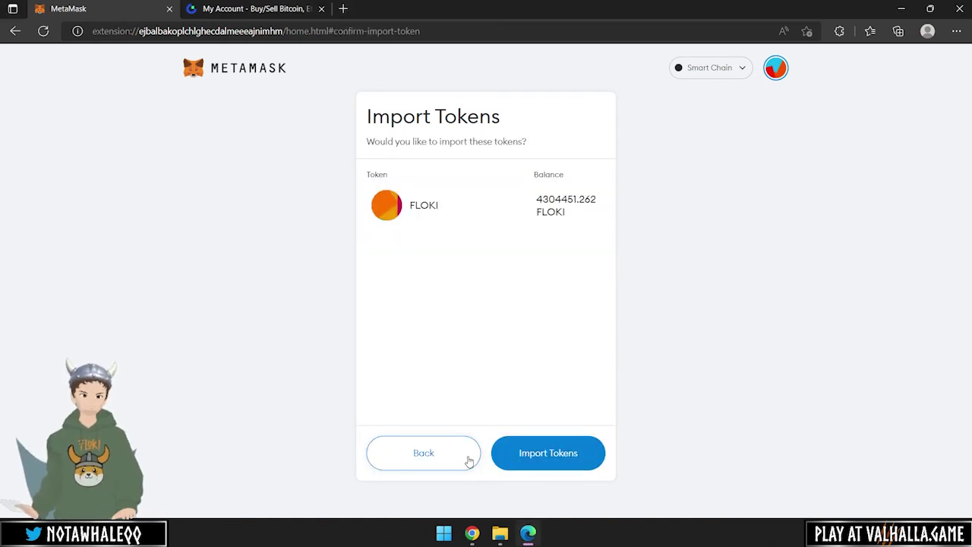
pyautogui.click(501, 455)
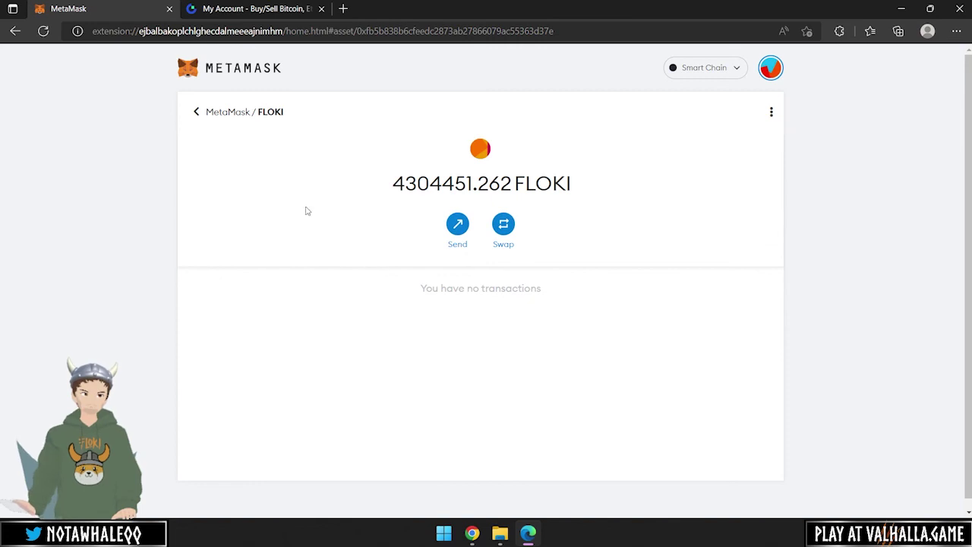
pyautogui.click(196, 115)
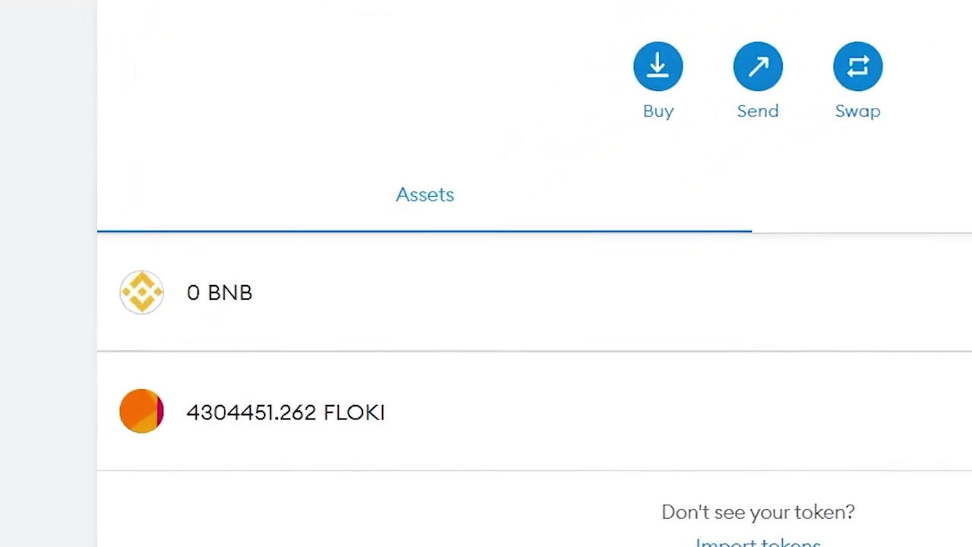